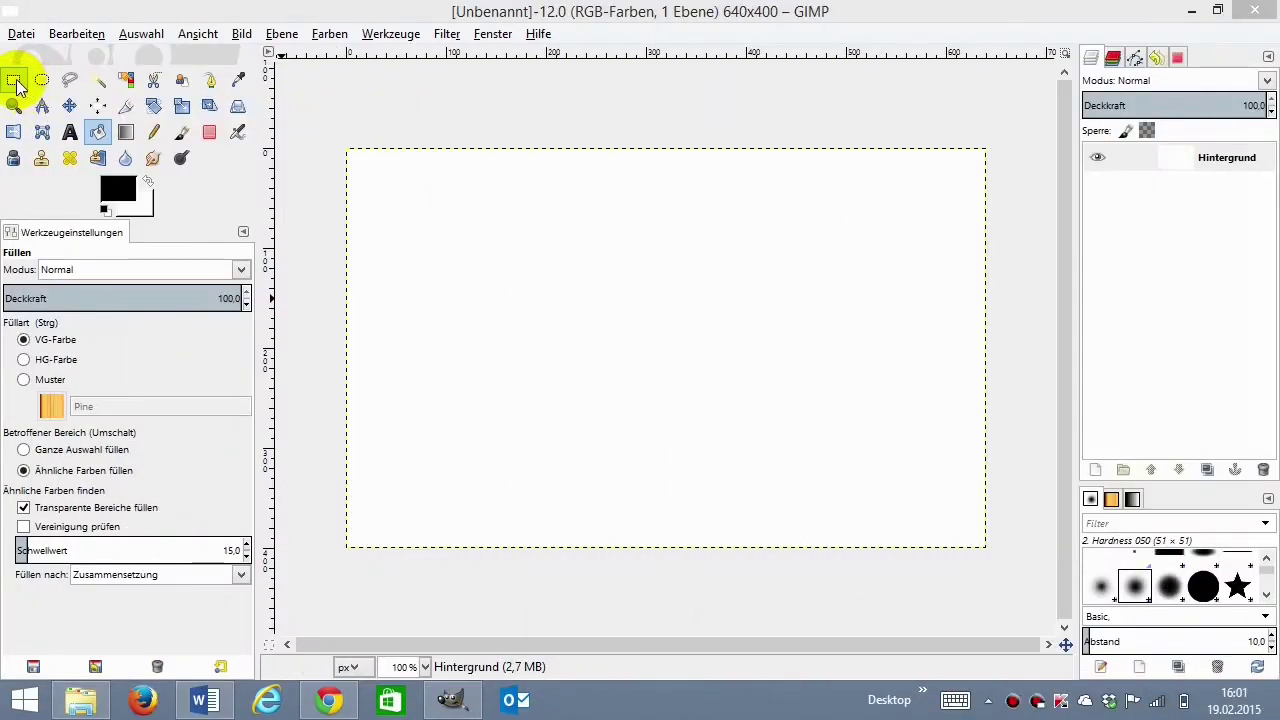
- Activate the Rectangle Select tool on the blank 640×400 canvas
{"action": "left_click", "coordinate": [14, 81]}
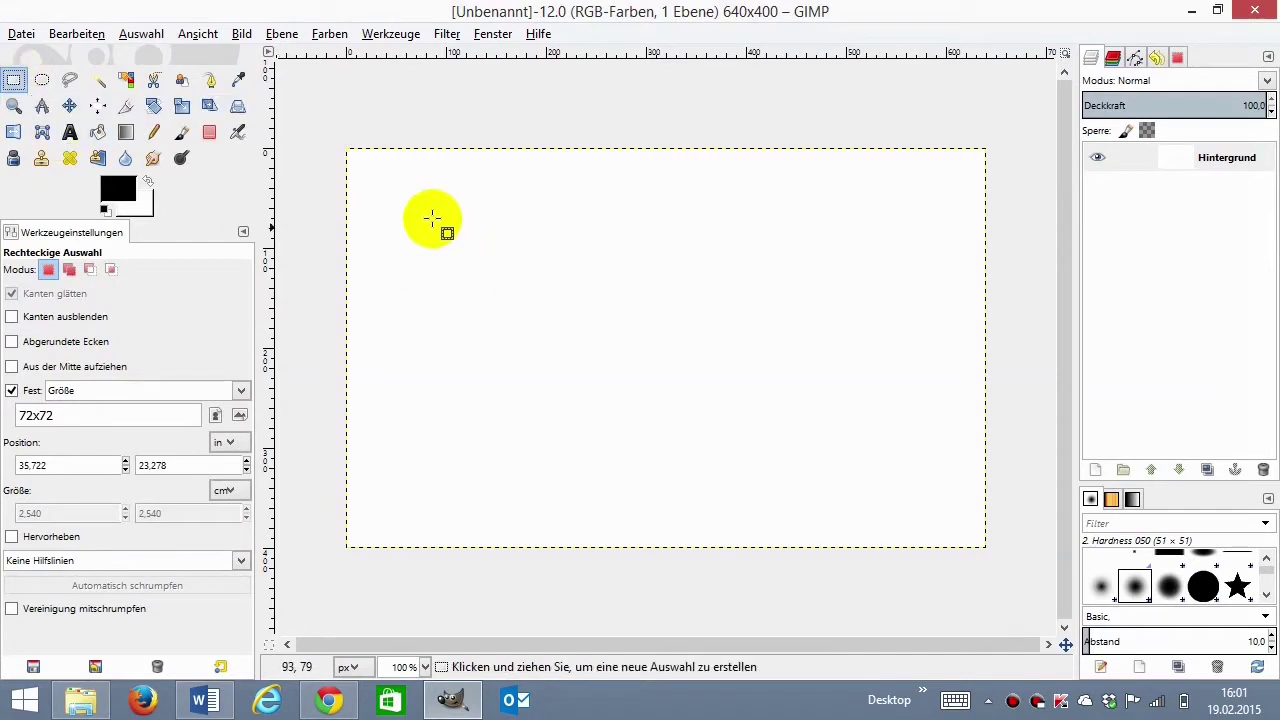
- Place a 72×72 fixed-size selection, then uncheck 'Fest' to free the size
{"action": "left_click", "coordinate": [373, 196]}
{"action": "mouse_move", "coordinate": [410, 230]}
{"action": "left_mouse_down"}
{"action": "mouse_move", "coordinate": [545, 347]}
{"action": "mouse_move", "coordinate": [516, 272]}
{"action": "left_mouse_up"}
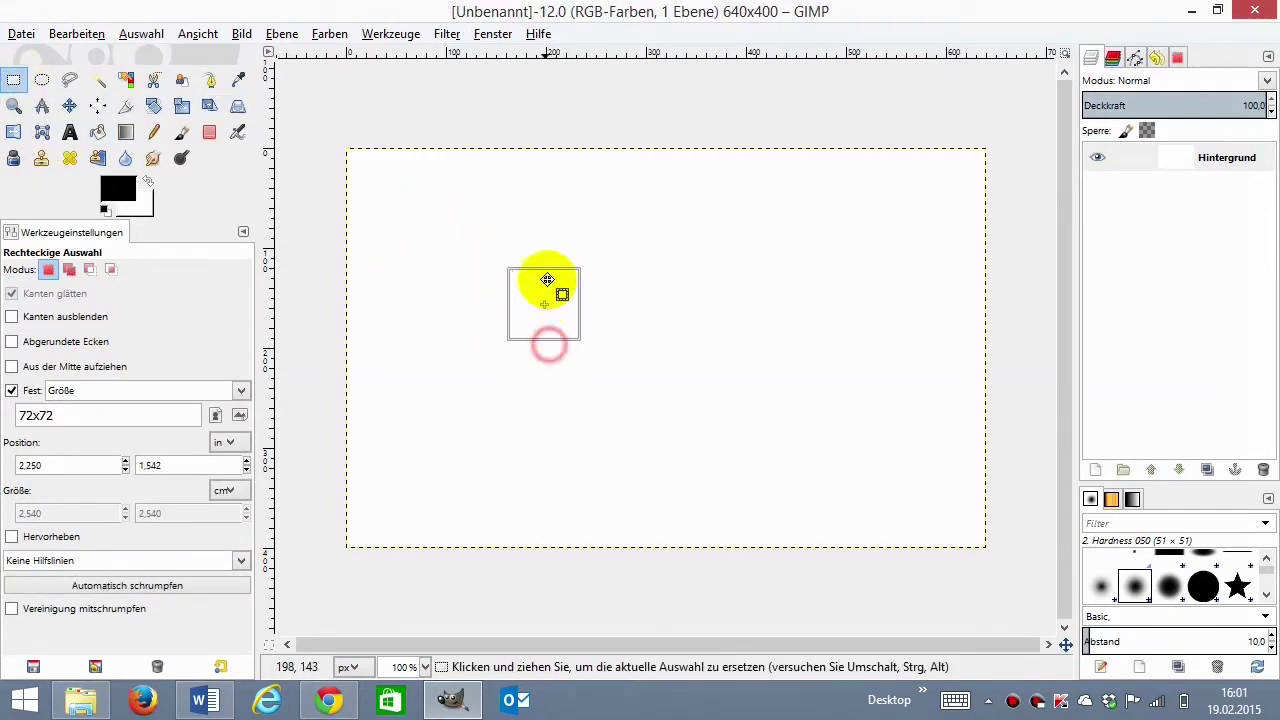
{"action": "left_click", "coordinate": [12, 391]}
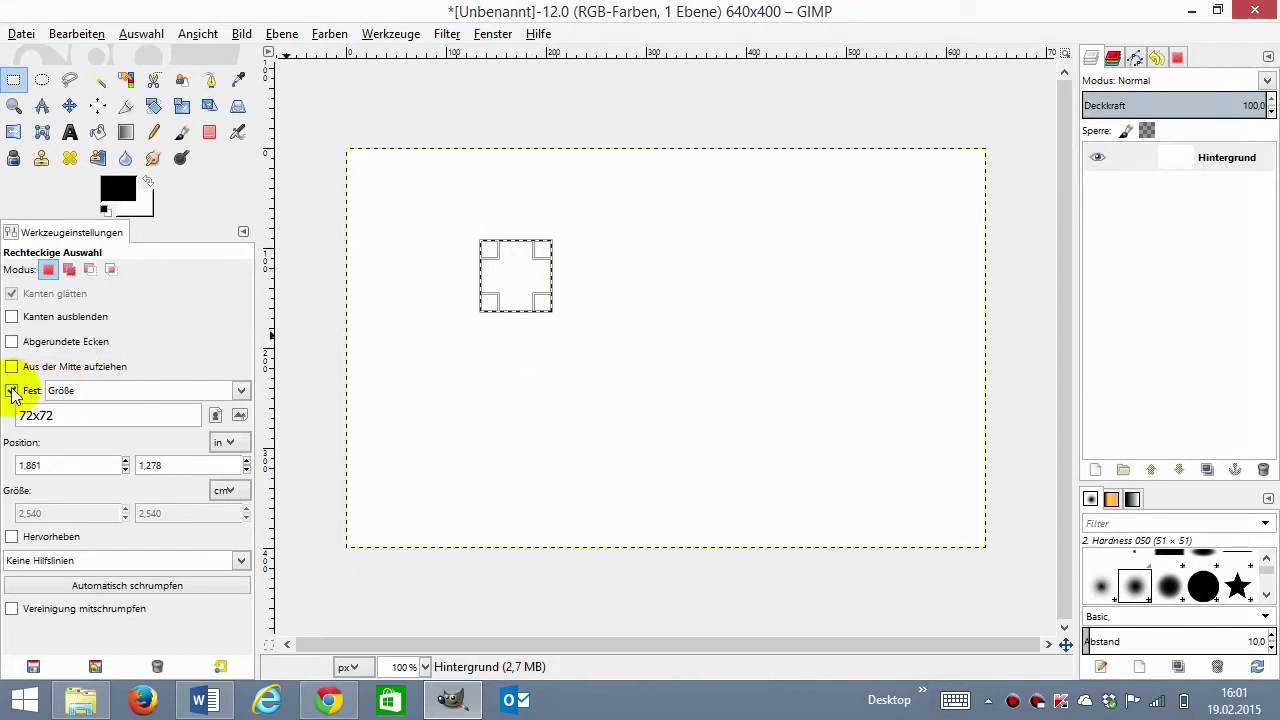
{"action": "left_click", "coordinate": [12, 391]}
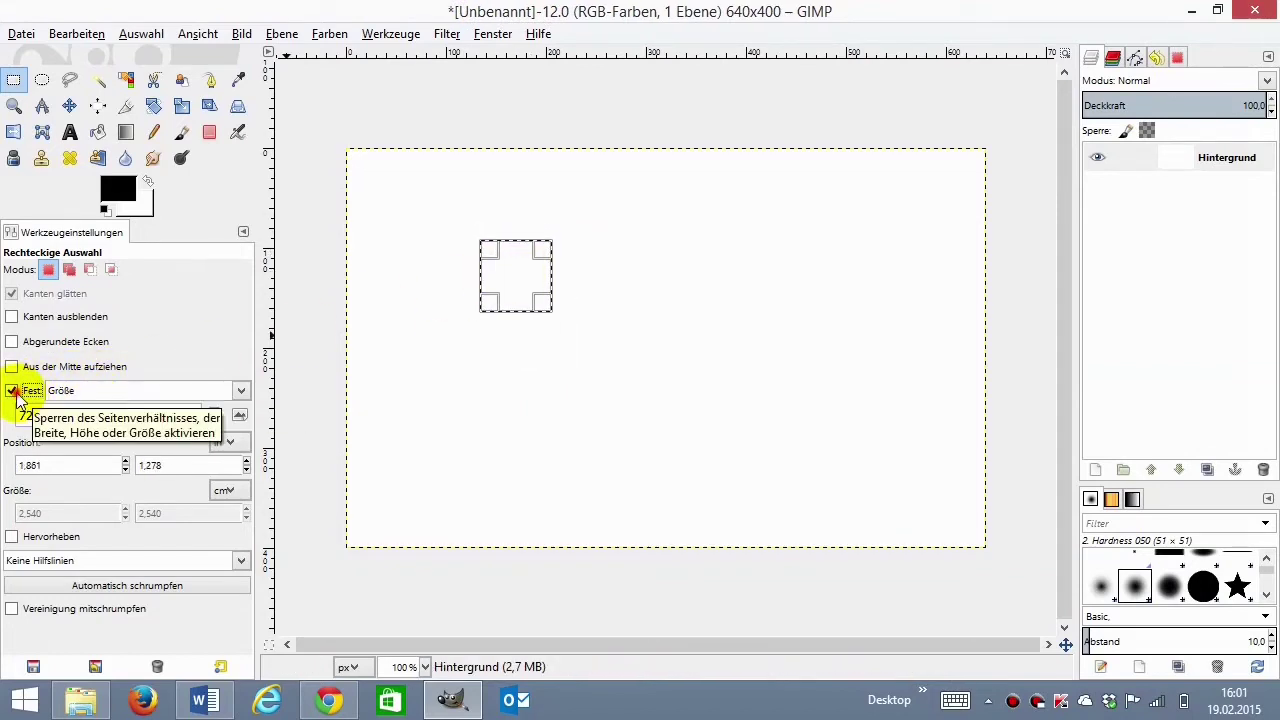
- Drag and resize free rectangles, ending with a rectangle selected on the left
{"action": "left_click_drag", "start_coordinate": [401, 343], "coordinate": [801, 513]}
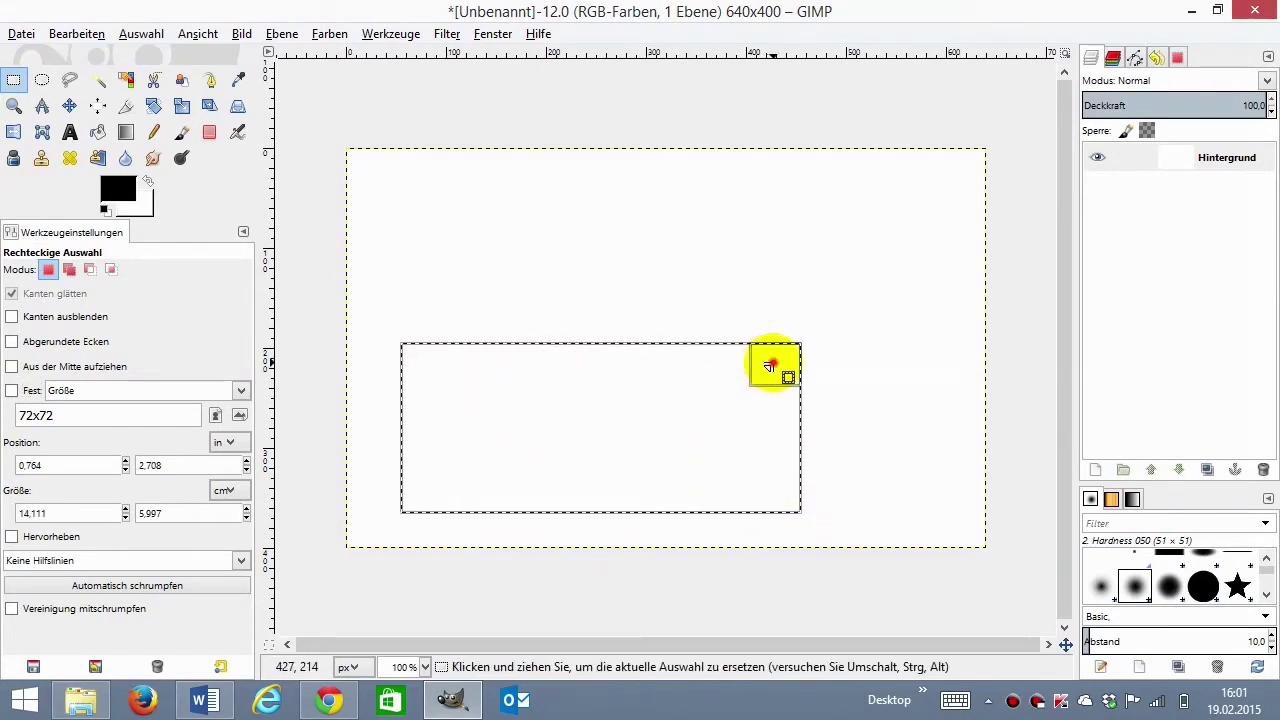
{"action": "mouse_move", "coordinate": [766, 363]}
{"action": "left_mouse_down"}
{"action": "mouse_move", "coordinate": [797, 345]}
{"action": "mouse_move", "coordinate": [646, 269]}
{"action": "left_mouse_up"}
{"action": "mouse_move", "coordinate": [657, 377]}
{"action": "left_mouse_down"}
{"action": "mouse_move", "coordinate": [517, 365]}
{"action": "mouse_move", "coordinate": [829, 380]}
{"action": "mouse_move", "coordinate": [503, 383]}
{"action": "mouse_move", "coordinate": [760, 403]}
{"action": "mouse_move", "coordinate": [601, 401]}
{"action": "mouse_move", "coordinate": [750, 400]}
{"action": "left_mouse_up"}
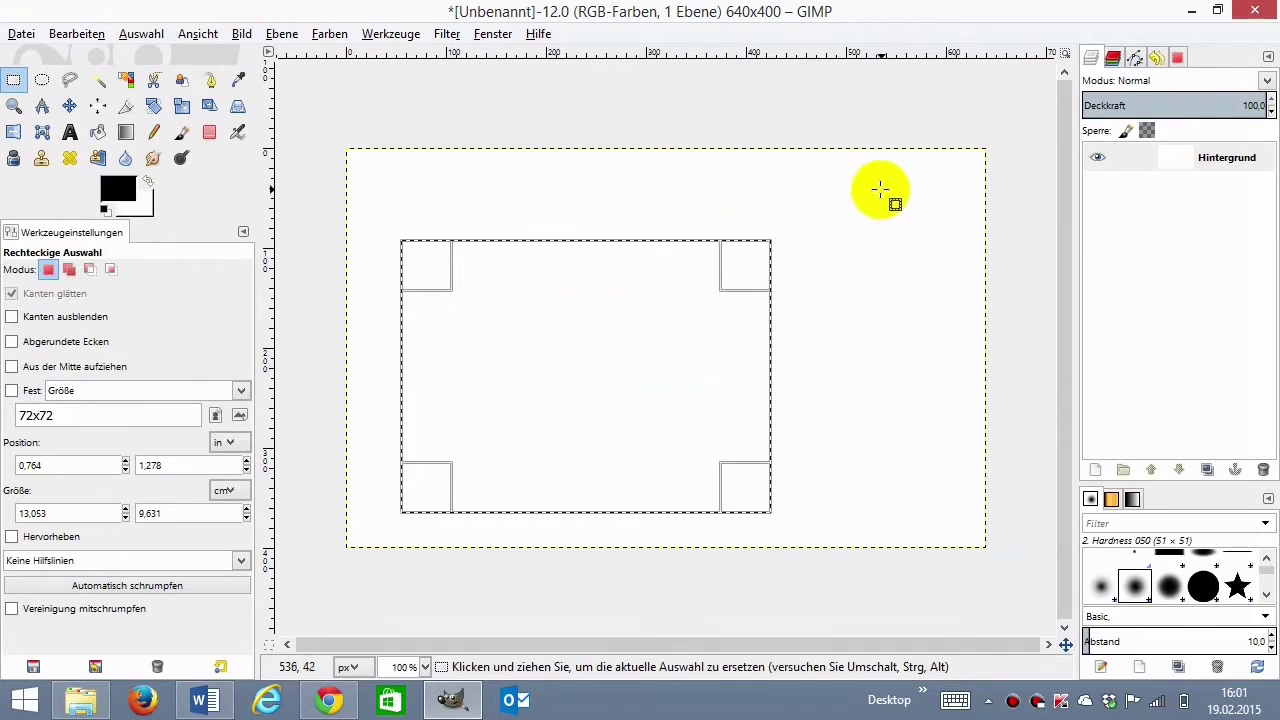
{"action": "left_click_drag", "start_coordinate": [859, 183], "coordinate": [967, 304]}
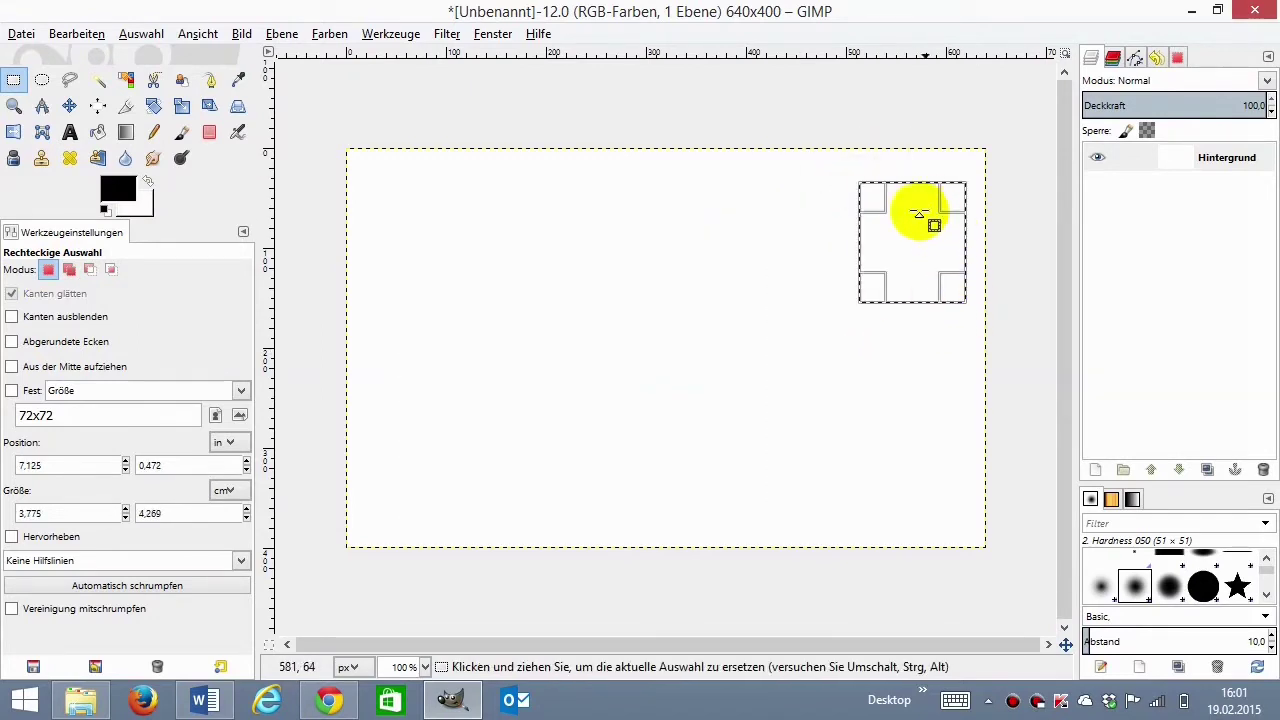
{"action": "left_click_drag", "start_coordinate": [396, 206], "coordinate": [608, 457]}
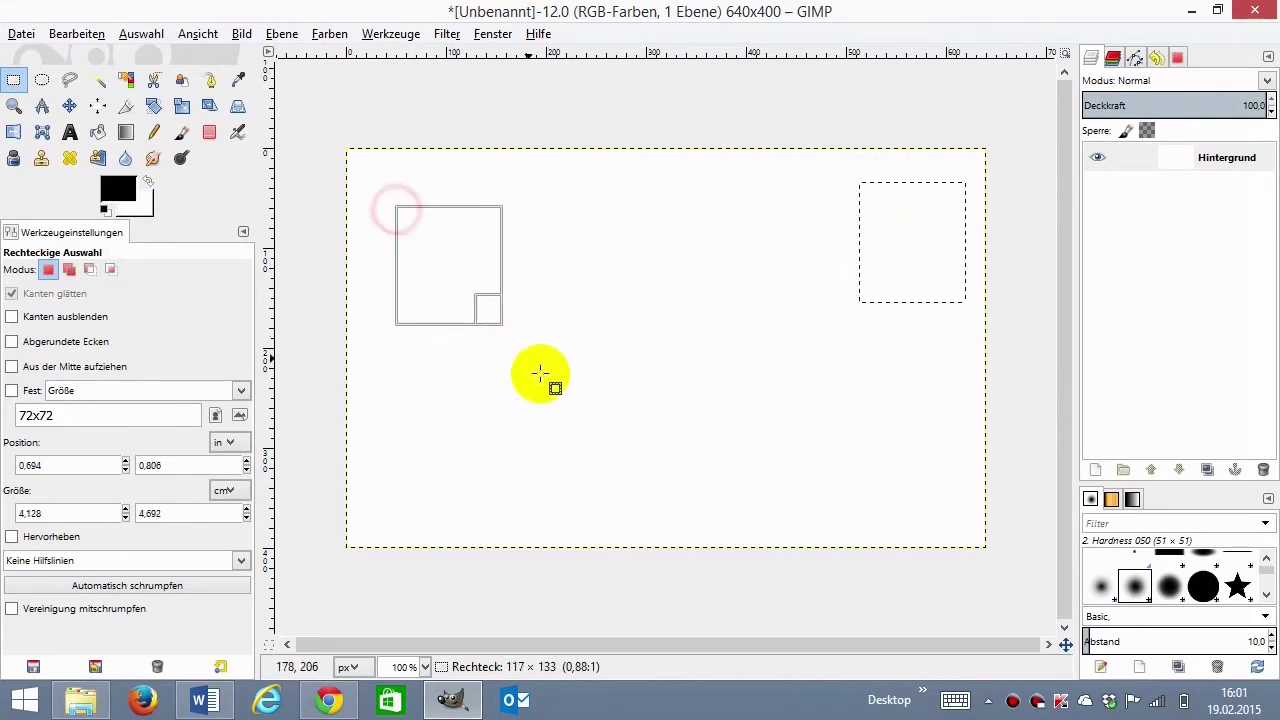
- In 'Add to selection' mode, add a horizontal bar and a lower-right block to the rectangle
{"action": "left_click", "coordinate": [74, 273]}
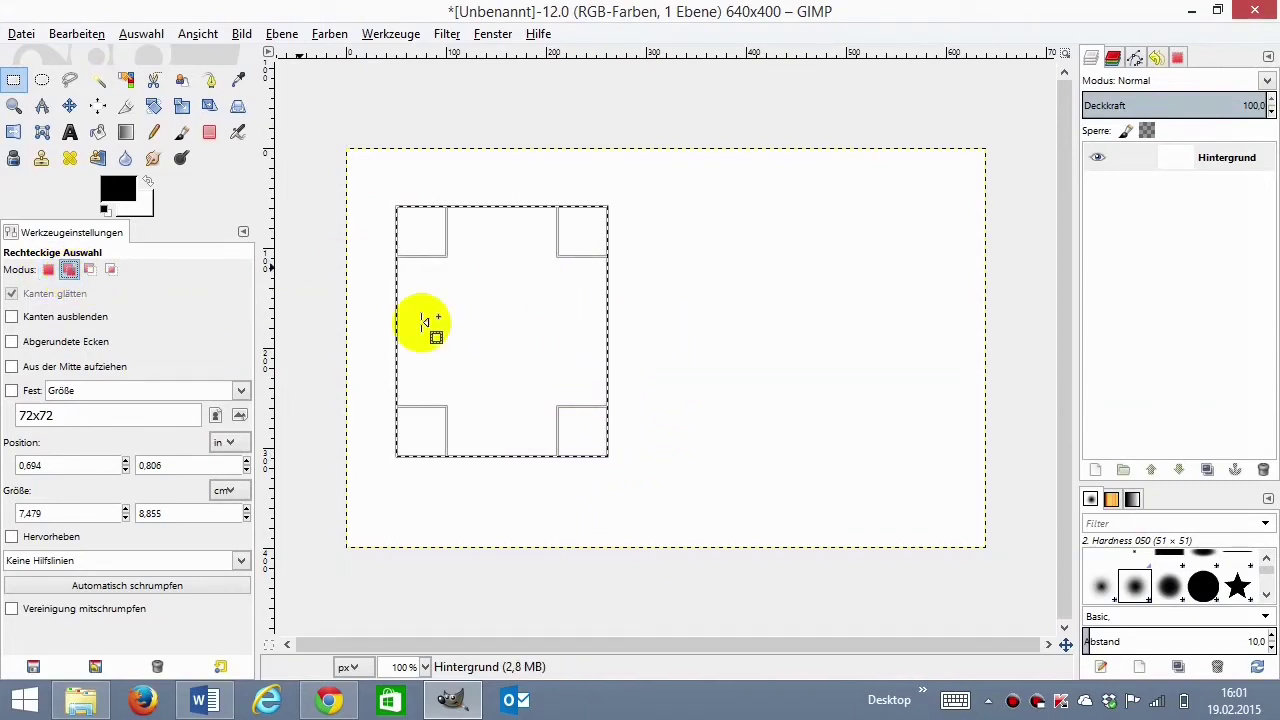
{"action": "left_click_drag", "start_coordinate": [908, 294], "coordinate": [504, 343]}
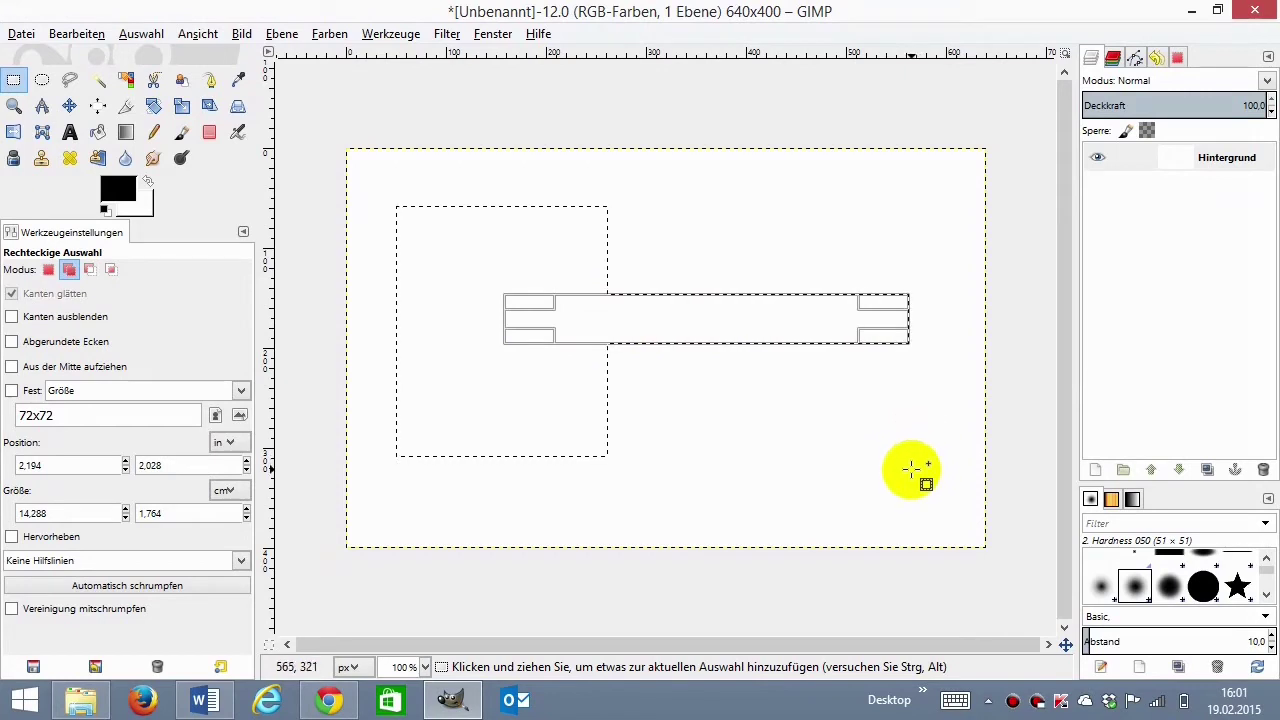
{"action": "left_click_drag", "start_coordinate": [910, 468], "coordinate": [767, 326]}
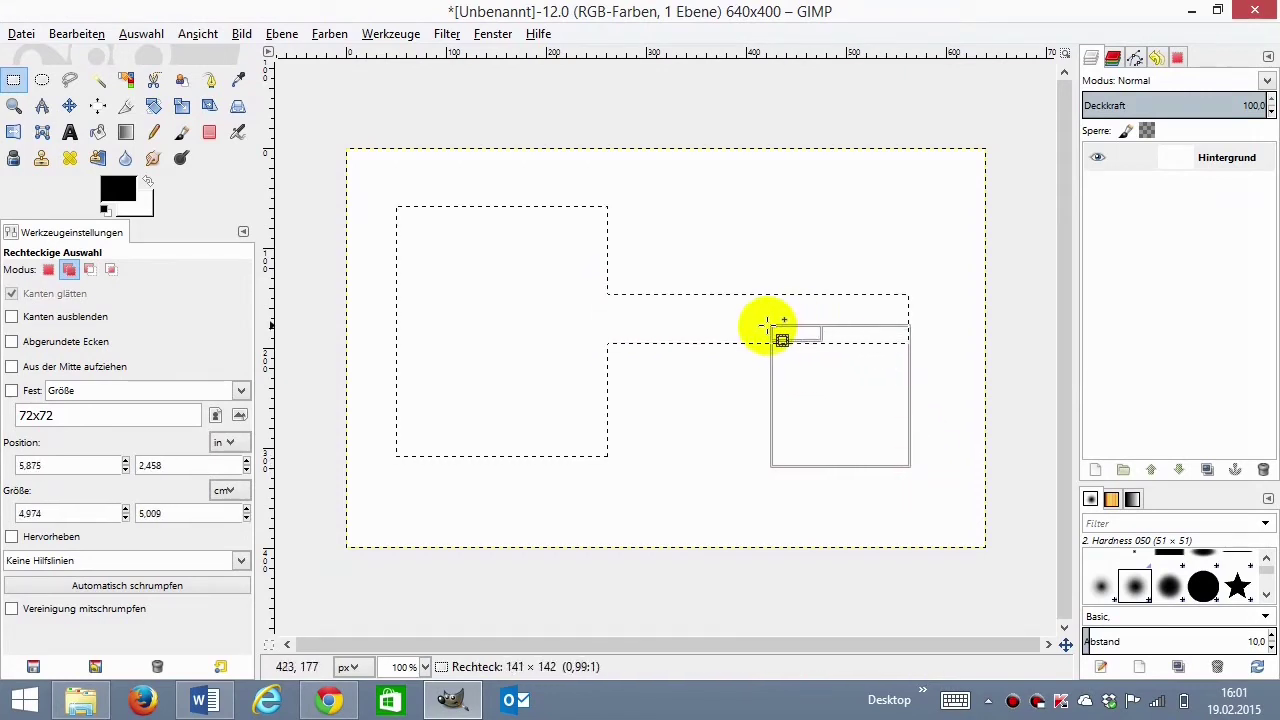
{"action": "left_click", "coordinate": [838, 208]}
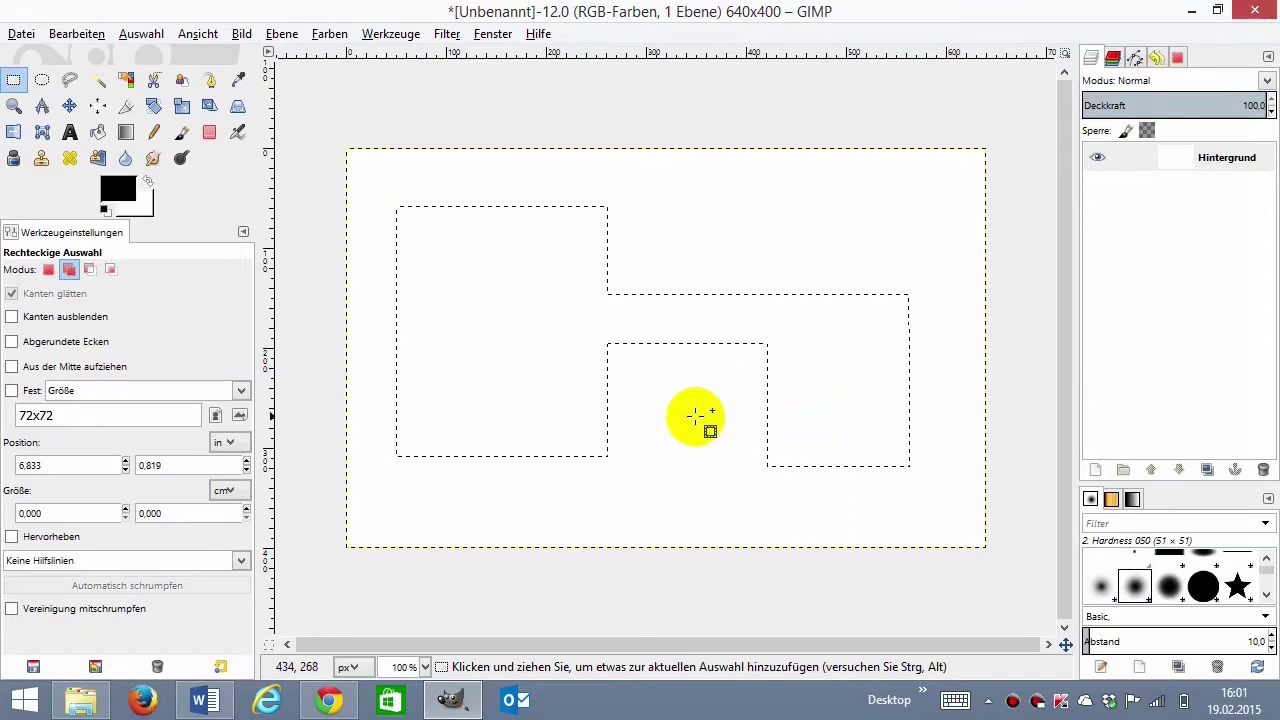
- Subtract three narrow notches from the lower-right block and a small square hole from the head
{"action": "left_click", "coordinate": [93, 272]}
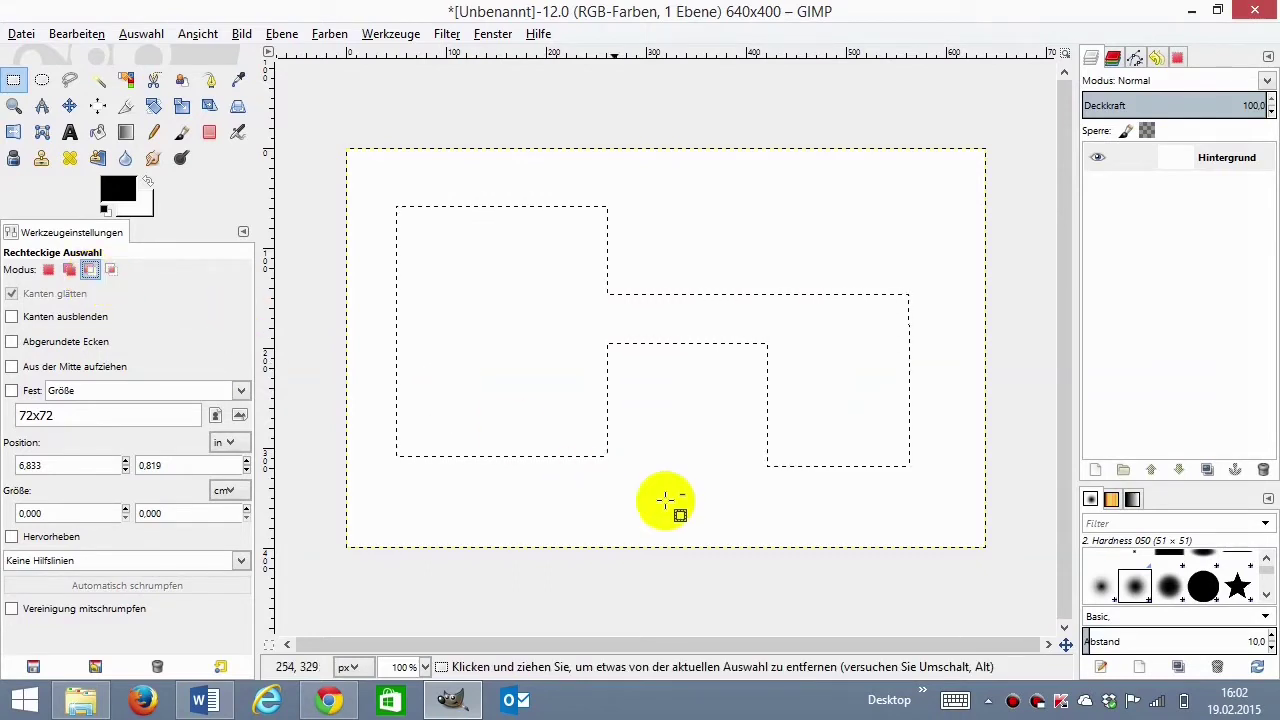
{"action": "left_click_drag", "start_coordinate": [791, 488], "coordinate": [810, 390]}
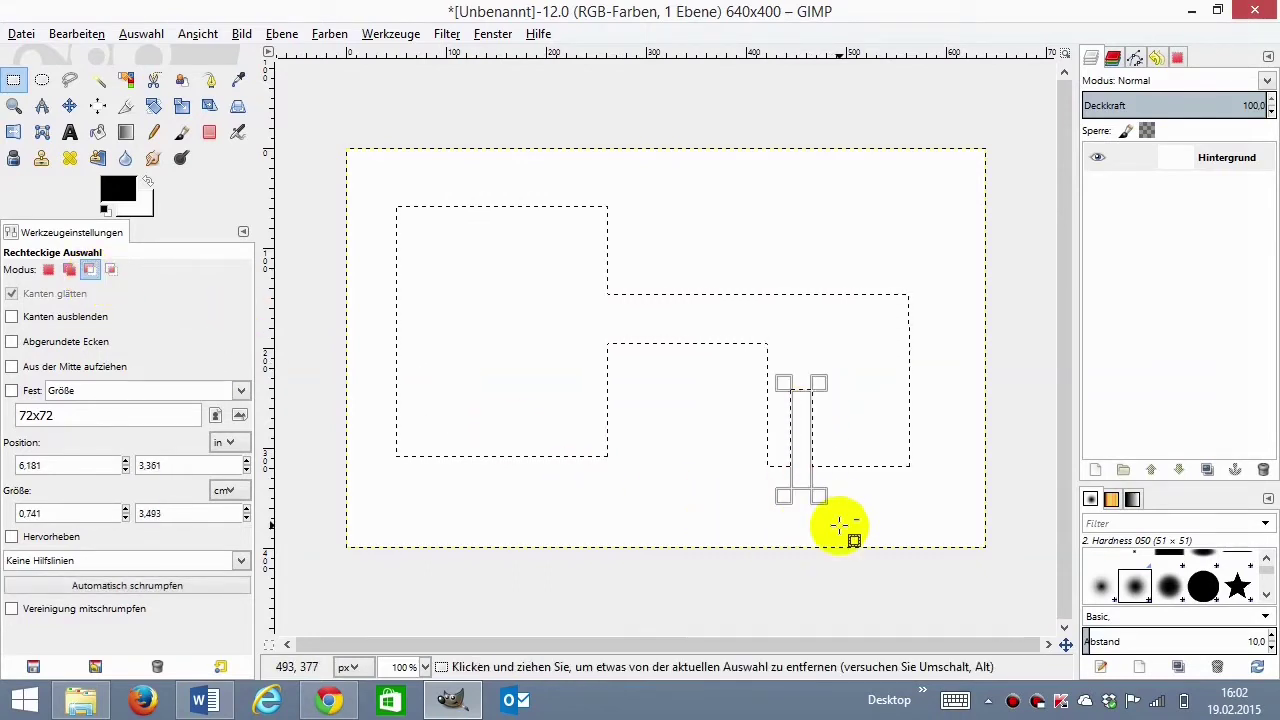
{"action": "left_click_drag", "start_coordinate": [842, 482], "coordinate": [861, 388]}
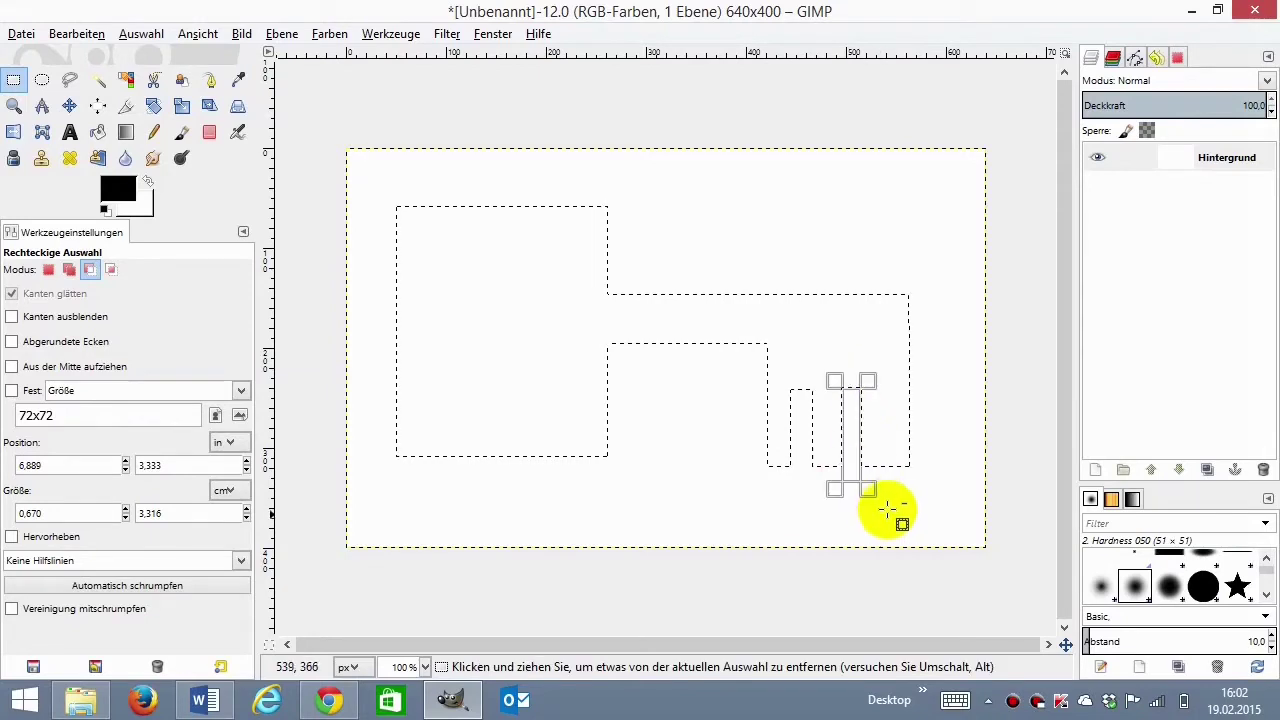
{"action": "mouse_move", "coordinate": [883, 482]}
{"action": "left_mouse_down"}
{"action": "mouse_move", "coordinate": [890, 437]}
{"action": "mouse_move", "coordinate": [908, 486]}
{"action": "left_mouse_up"}
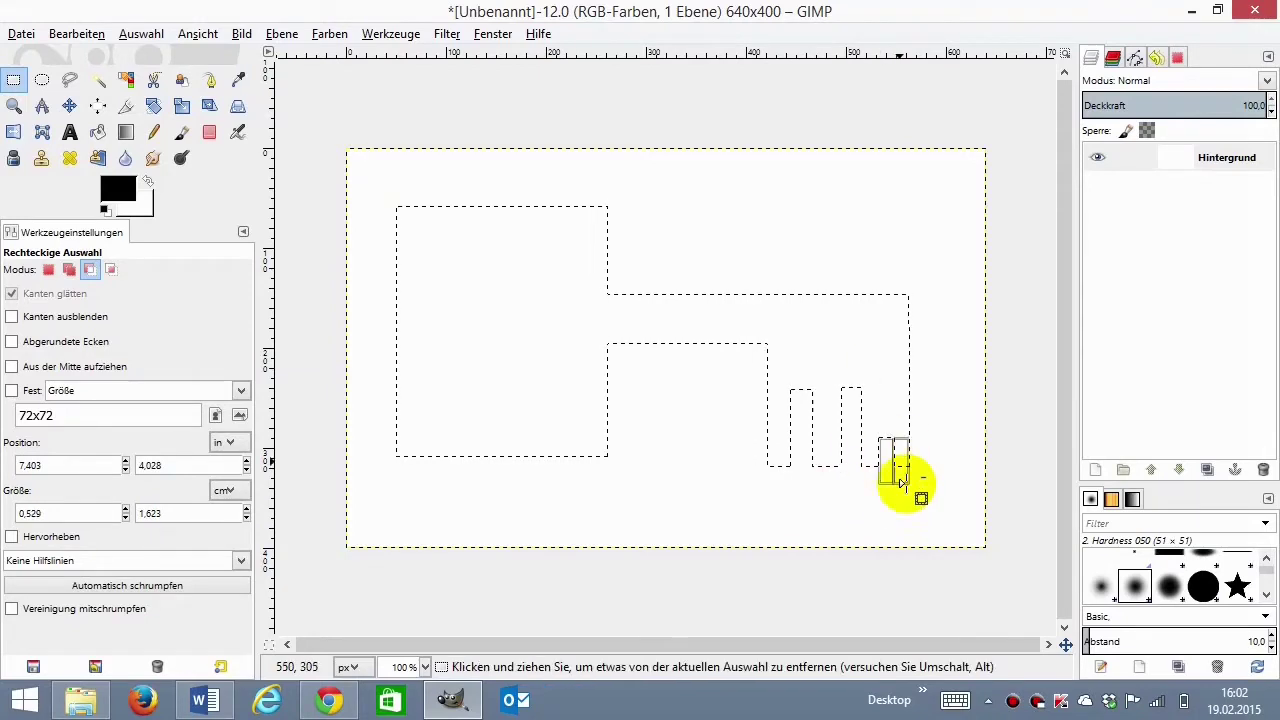
{"action": "left_click", "coordinate": [917, 504]}
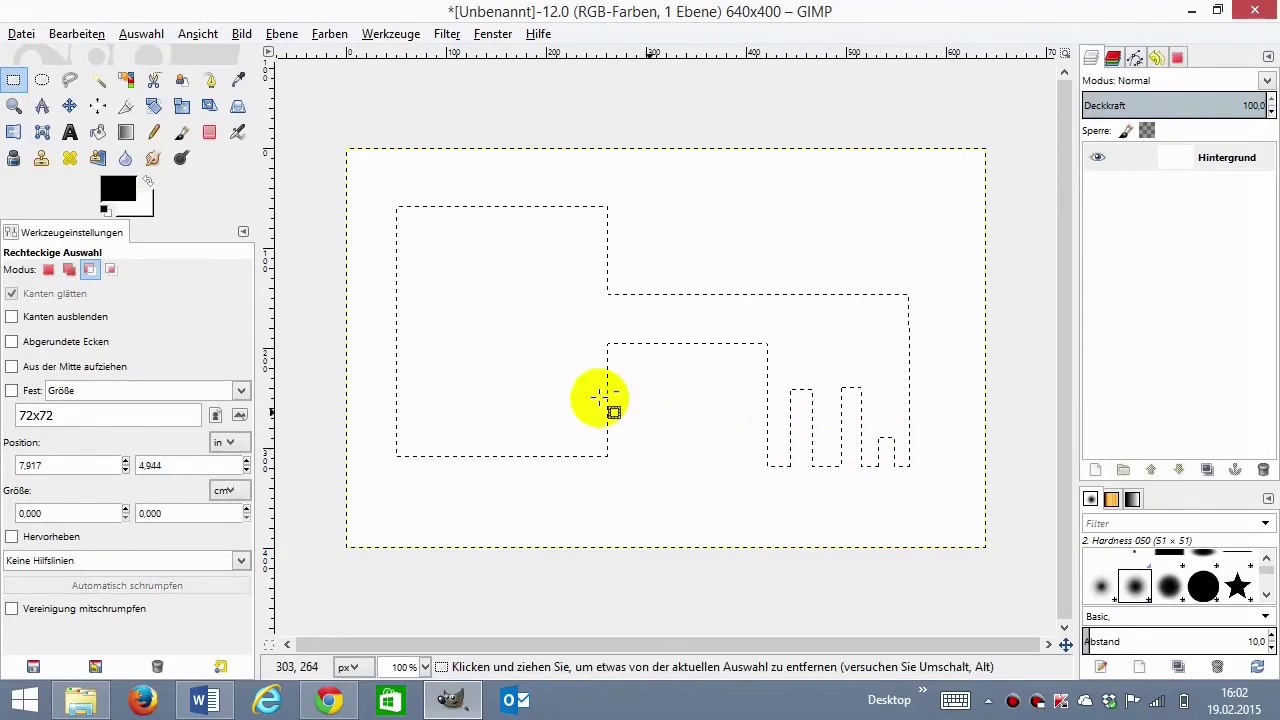
{"action": "left_click_drag", "start_coordinate": [440, 272], "coordinate": [491, 322]}
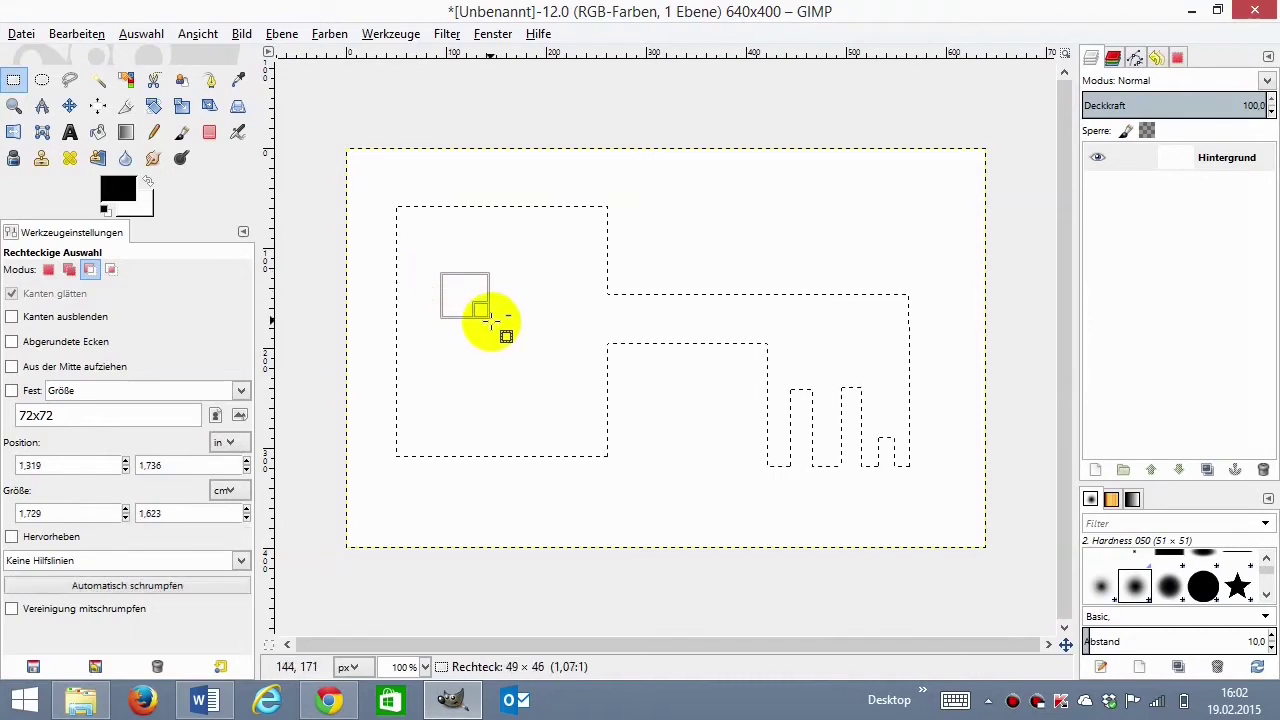
{"action": "left_click", "coordinate": [612, 525]}
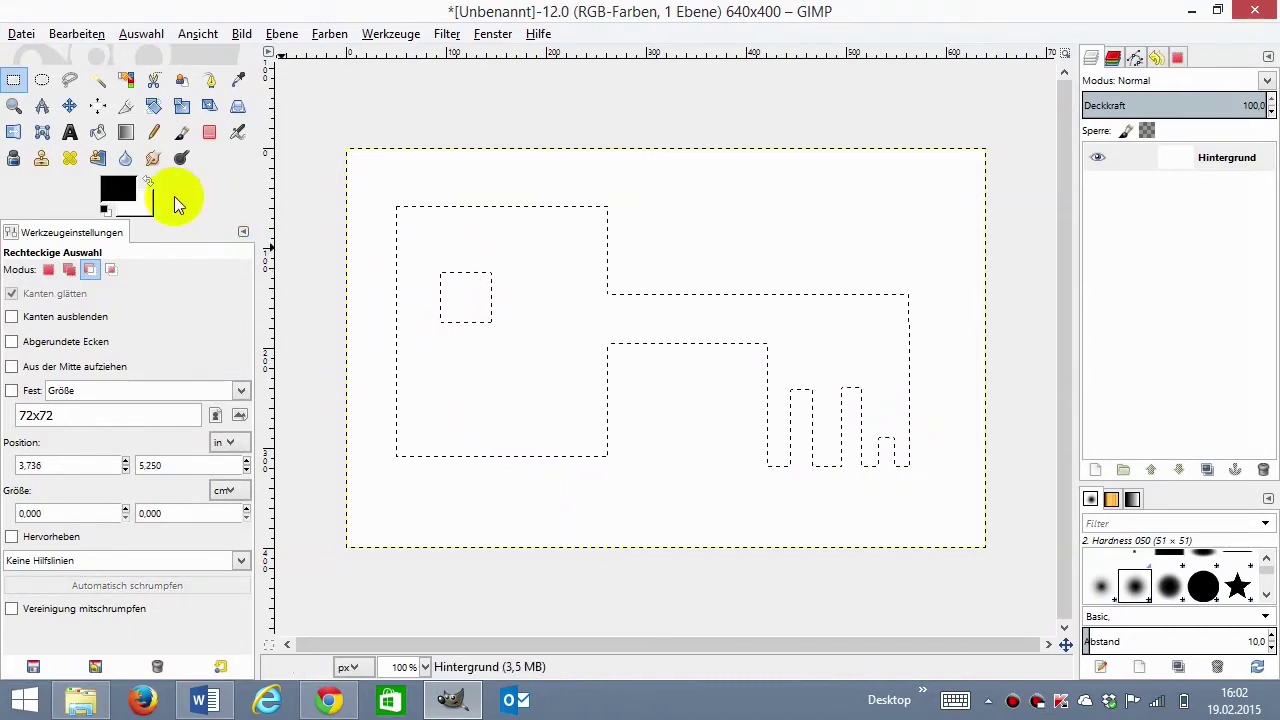
- Bucket-fill the key-shaped selection with black
{"action": "left_click", "coordinate": [97, 134]}
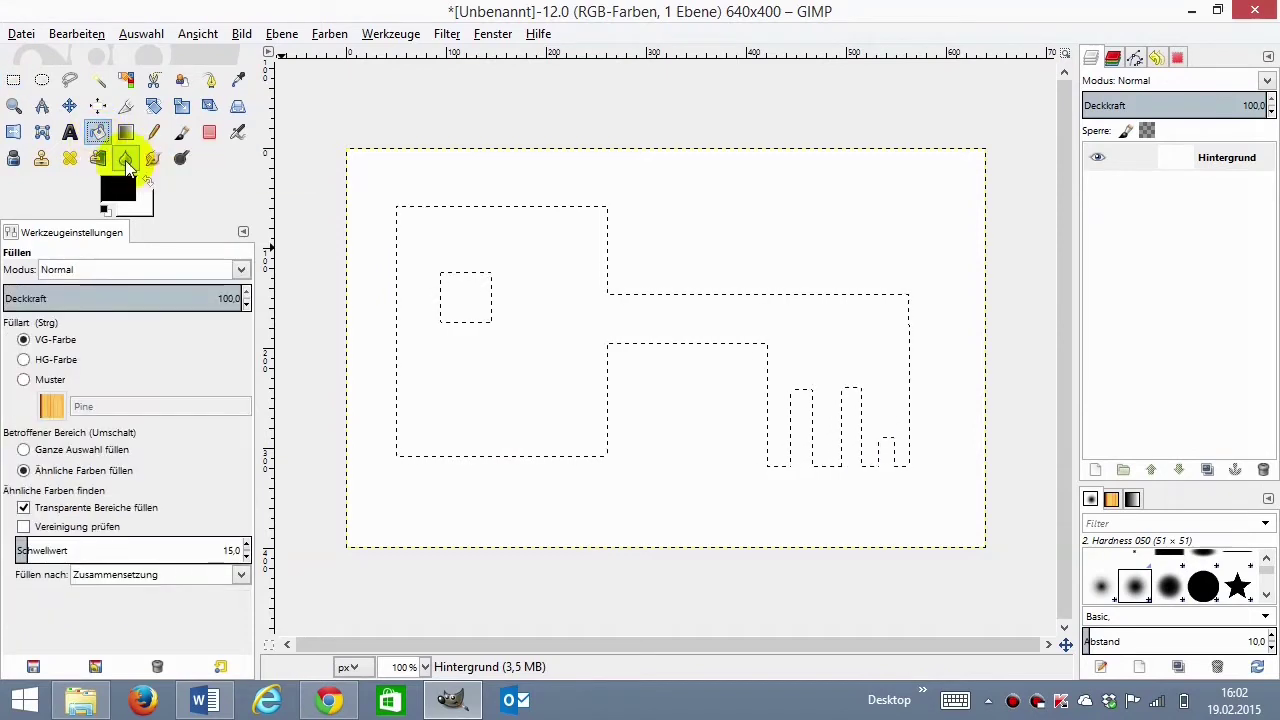
{"action": "left_click", "coordinate": [549, 325]}
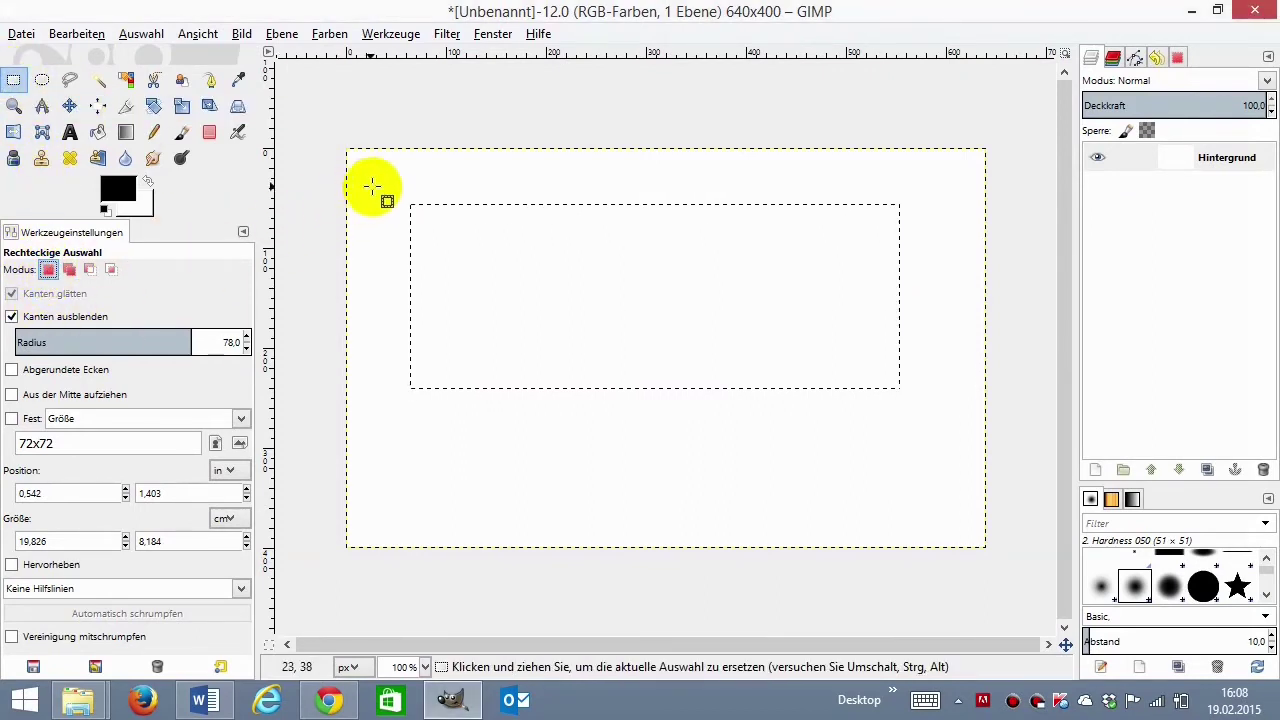
- Drag a feathered rectangle selection with radius 78 in the canvas centre
{"action": "left_click_drag", "start_coordinate": [372, 186], "coordinate": [467, 250]}
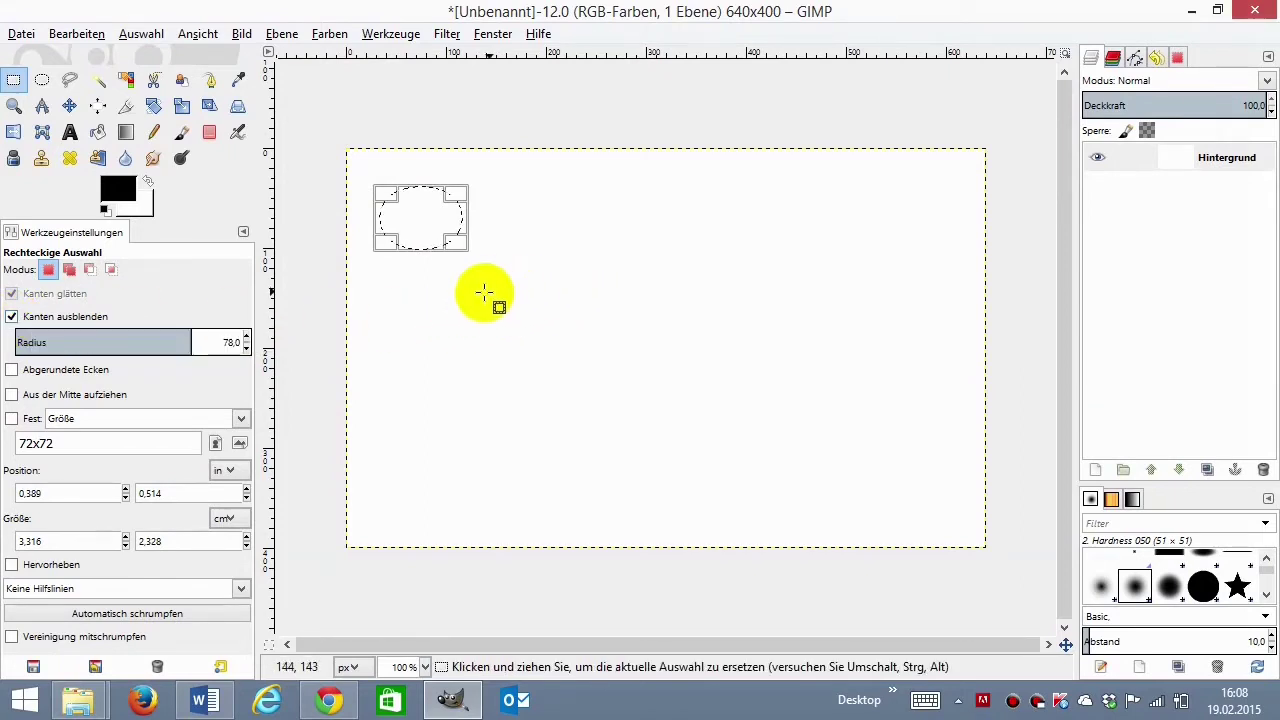
{"action": "left_click_drag", "start_coordinate": [480, 294], "coordinate": [829, 453]}
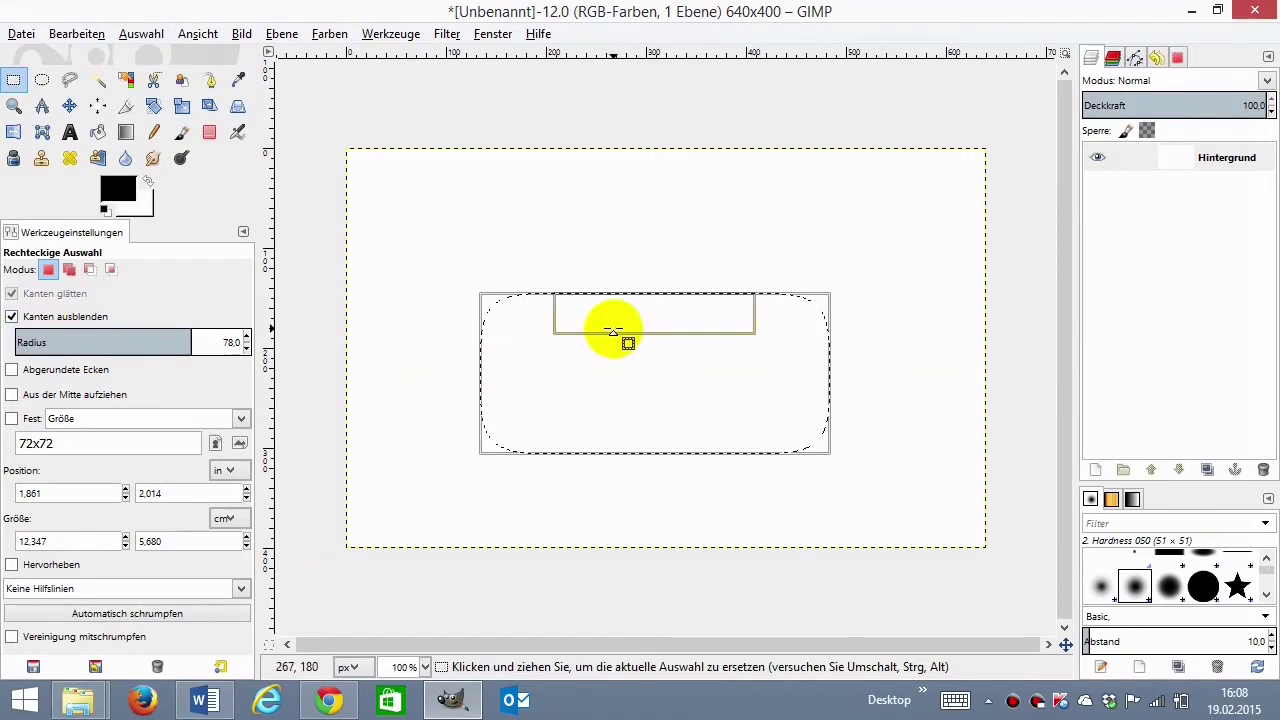
{"action": "left_click", "coordinate": [98, 132]}
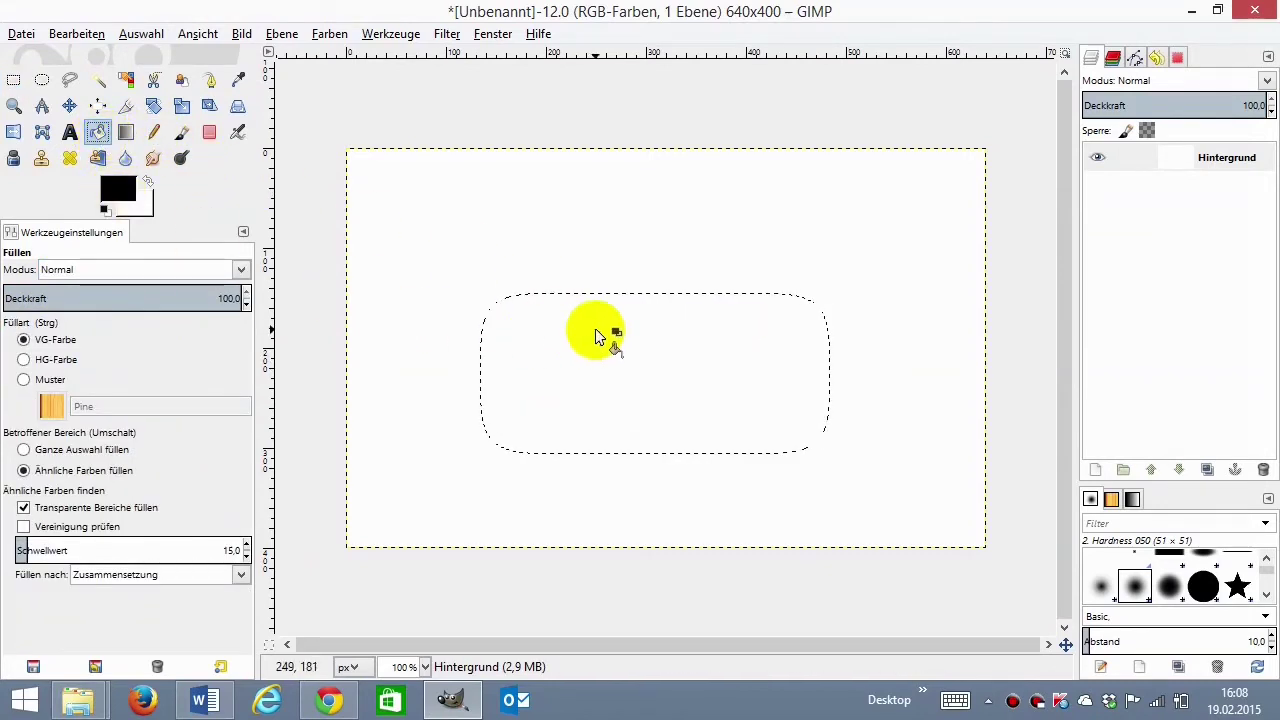
- Fill the feathered selection with black, giving a soft-edged dark rectangle
{"action": "left_click", "coordinate": [648, 330]}
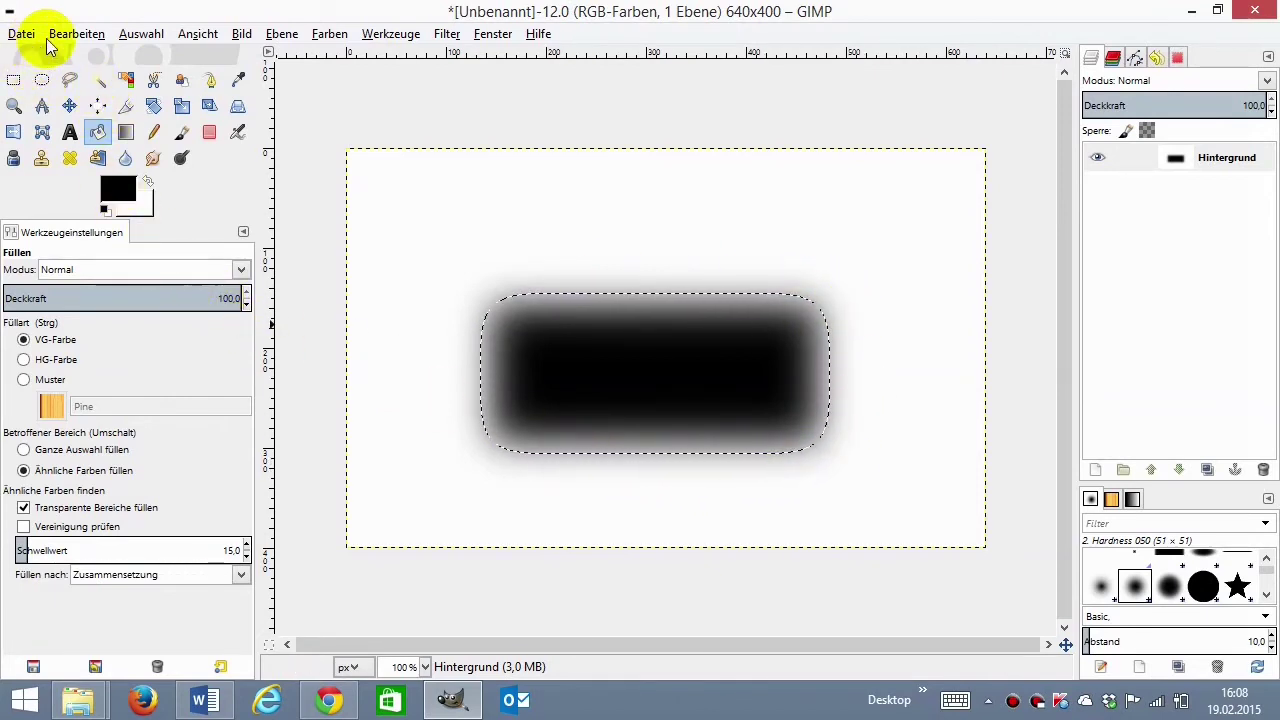
- Clear the capsule, then select a rounded rectangle in the lower centre without feathering
{"action": "key", "text": "ctrl+period"}
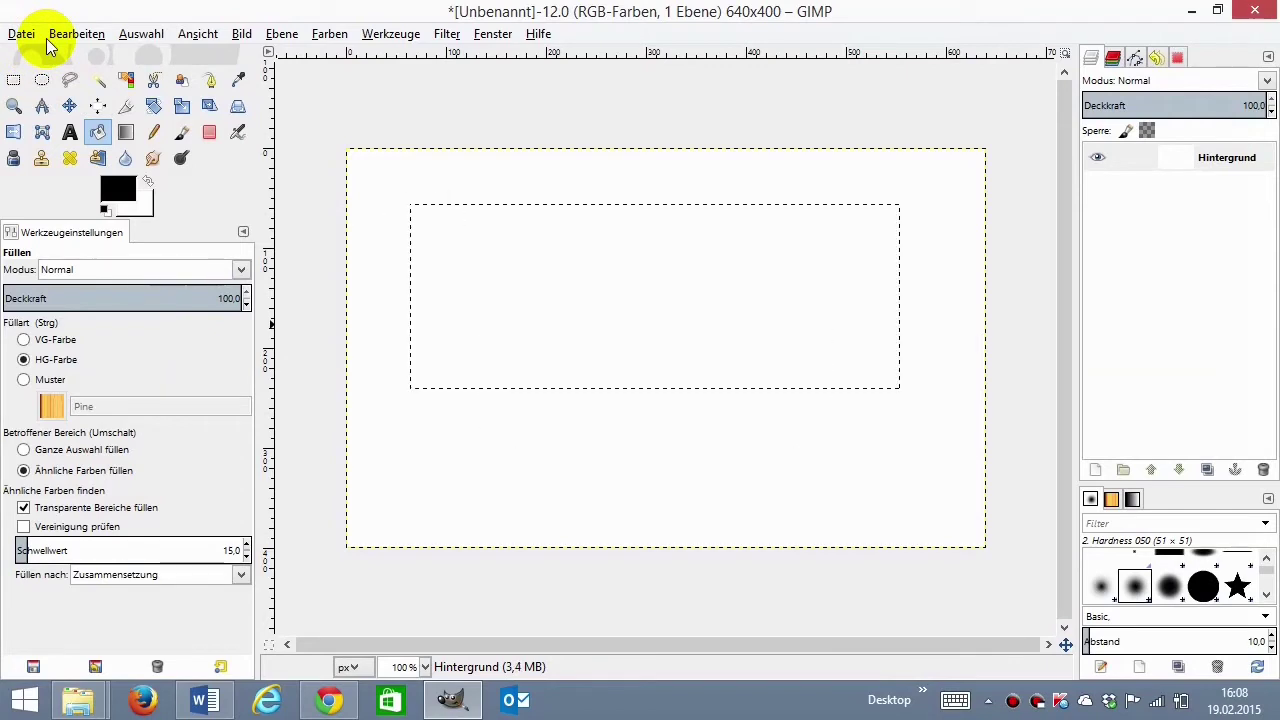
{"action": "left_click", "coordinate": [10, 80]}
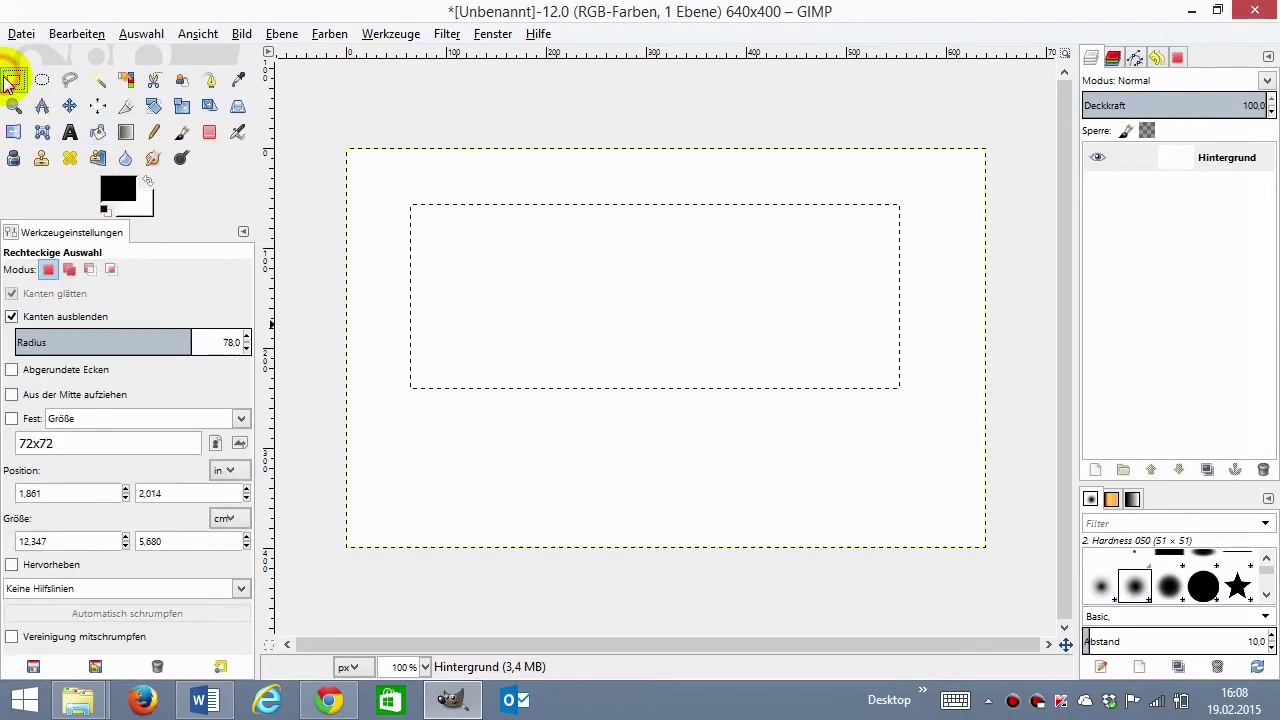
{"action": "left_click", "coordinate": [12, 317]}
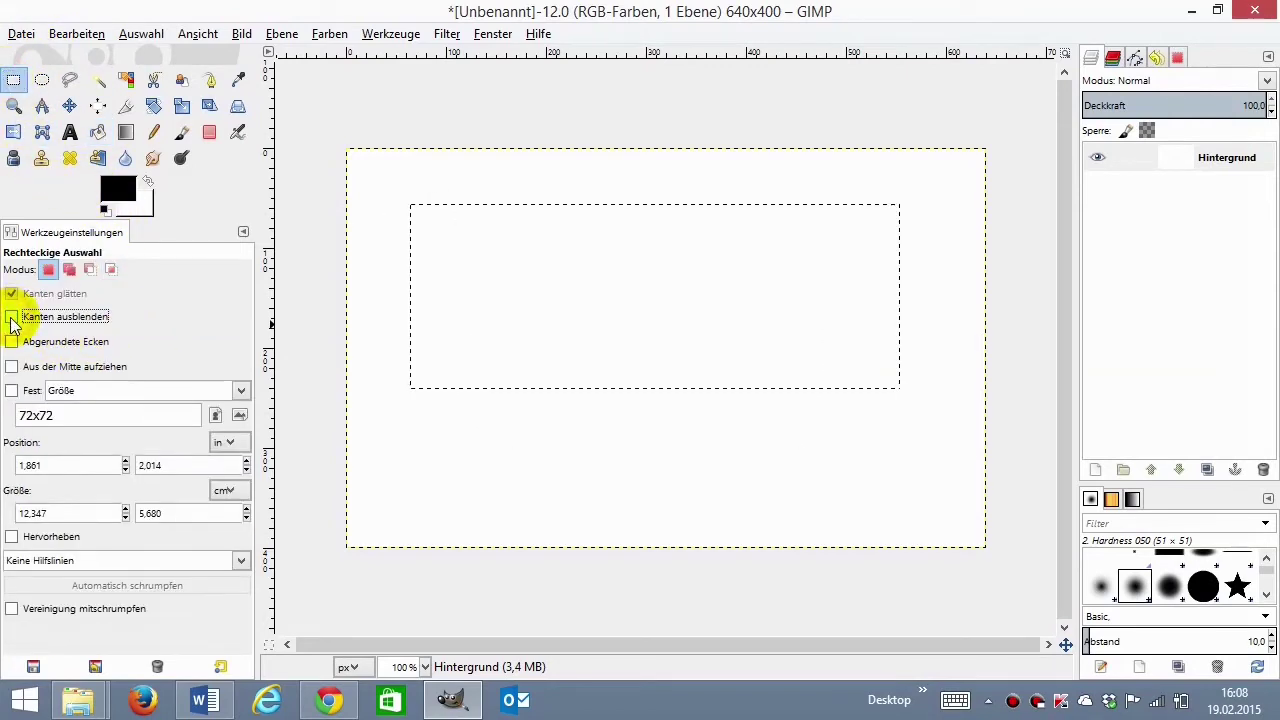
{"action": "left_click", "coordinate": [12, 342]}
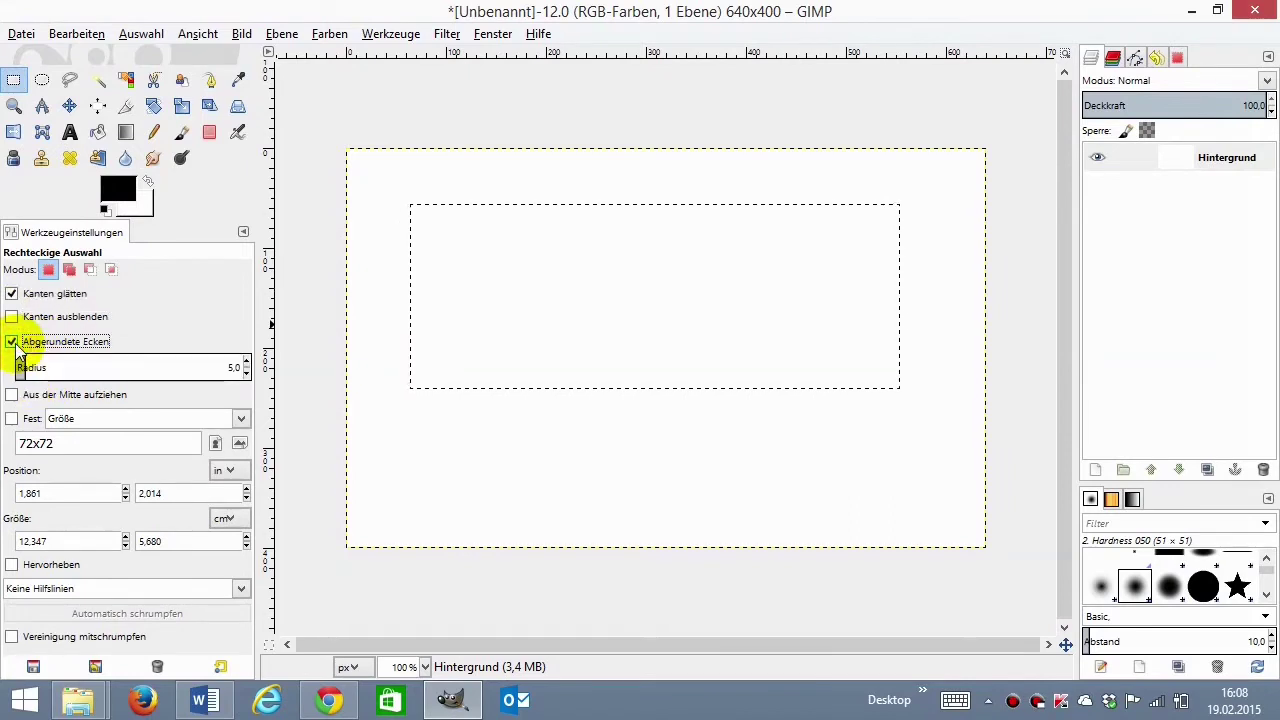
{"action": "left_click_drag", "start_coordinate": [106, 366], "coordinate": [143, 368]}
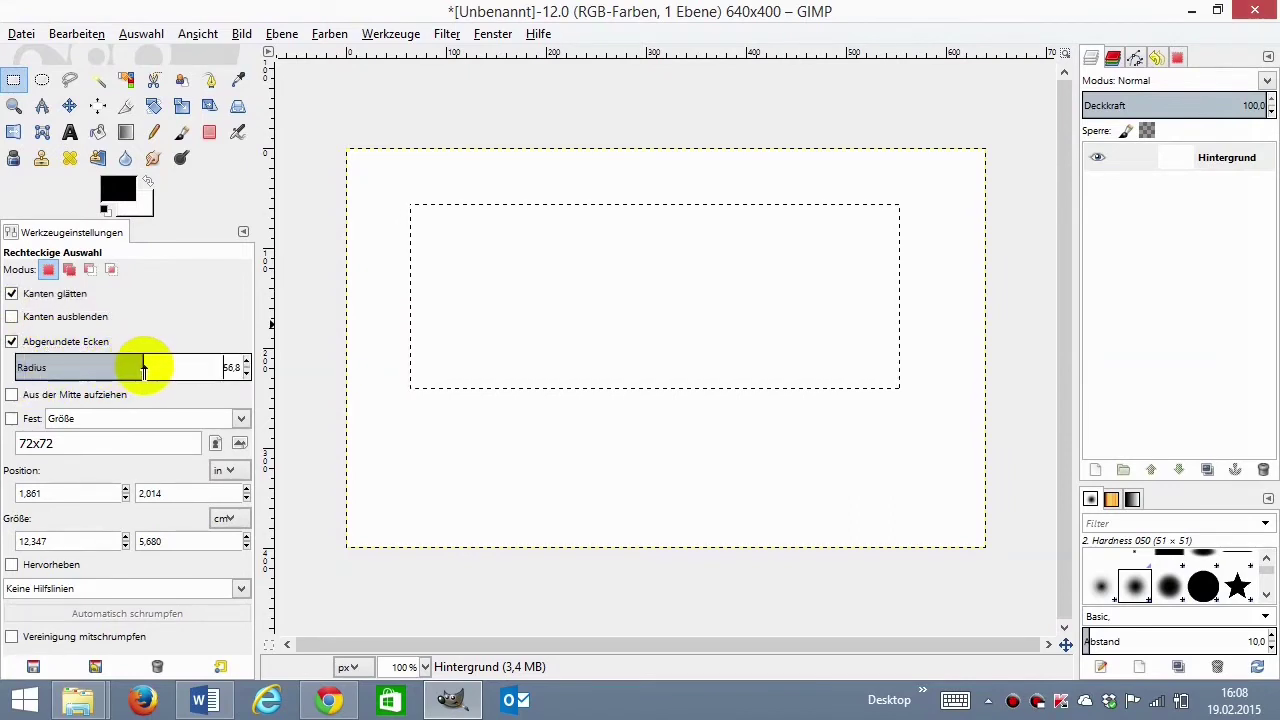
{"action": "left_click_drag", "start_coordinate": [454, 363], "coordinate": [902, 524]}
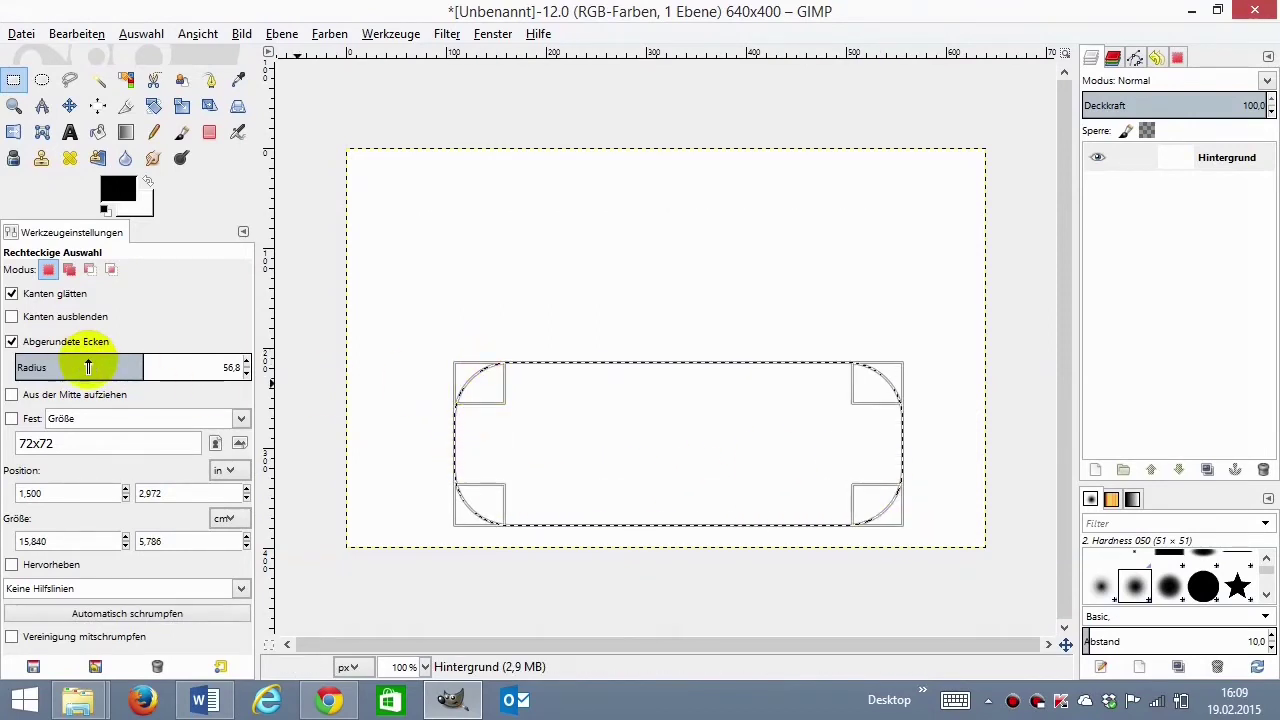
{"action": "mouse_move", "coordinate": [88, 367]}
{"action": "left_mouse_down"}
{"action": "mouse_move", "coordinate": [209, 366]}
{"action": "mouse_move", "coordinate": [143, 371]}
{"action": "mouse_move", "coordinate": [187, 375]}
{"action": "left_mouse_up"}
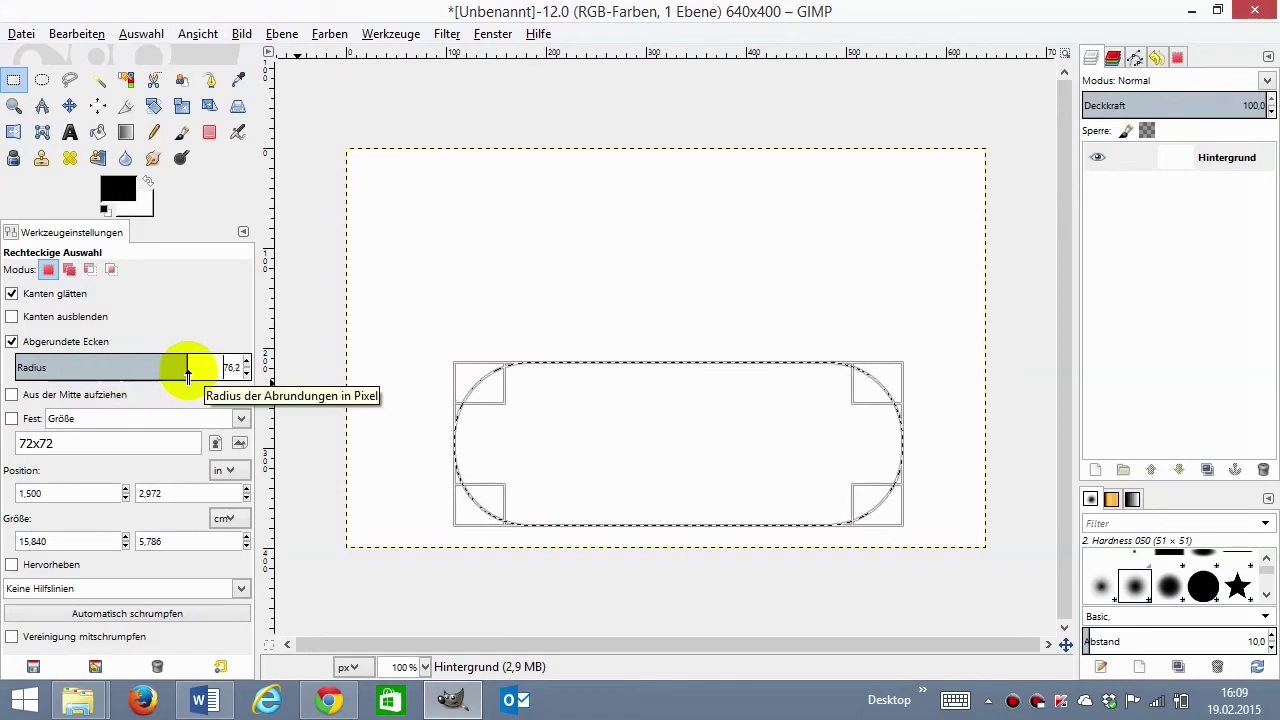
- Bucket-fill the rounded capsule selection with solid black
{"action": "left_click", "coordinate": [110, 126]}
{"action": "left_click", "coordinate": [634, 423]}
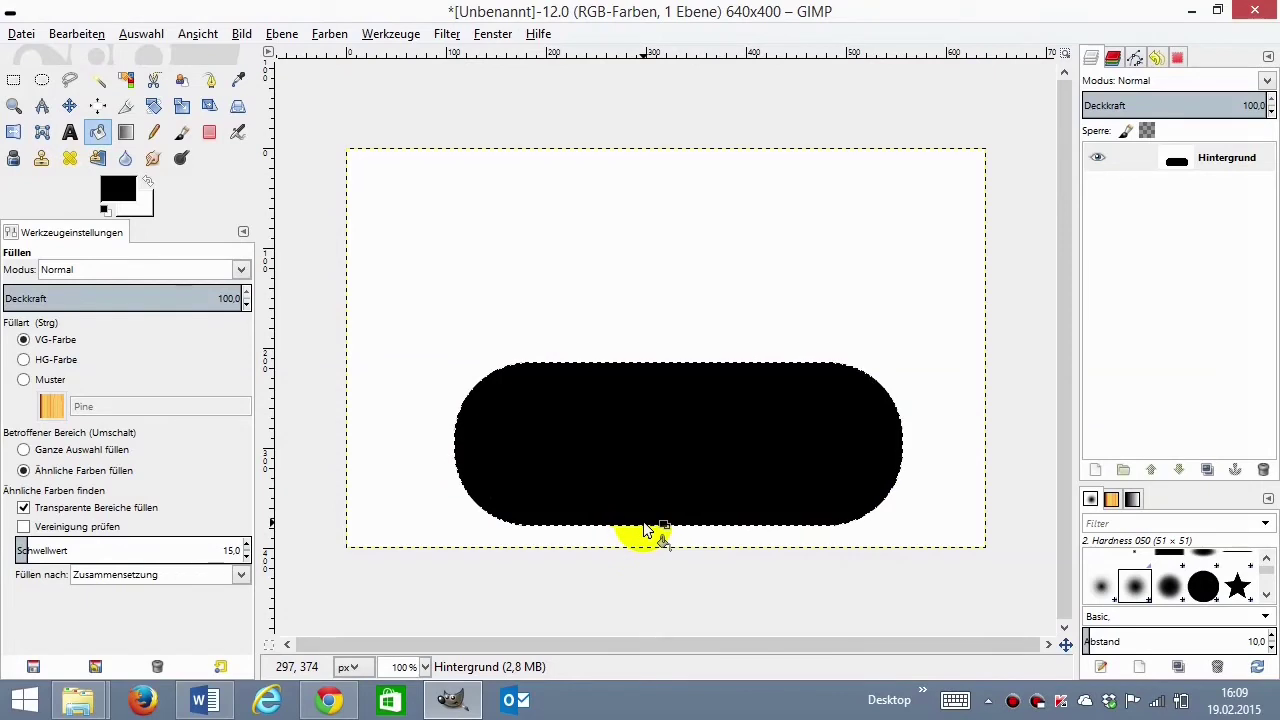
{"action": "left_click", "coordinate": [14, 80]}
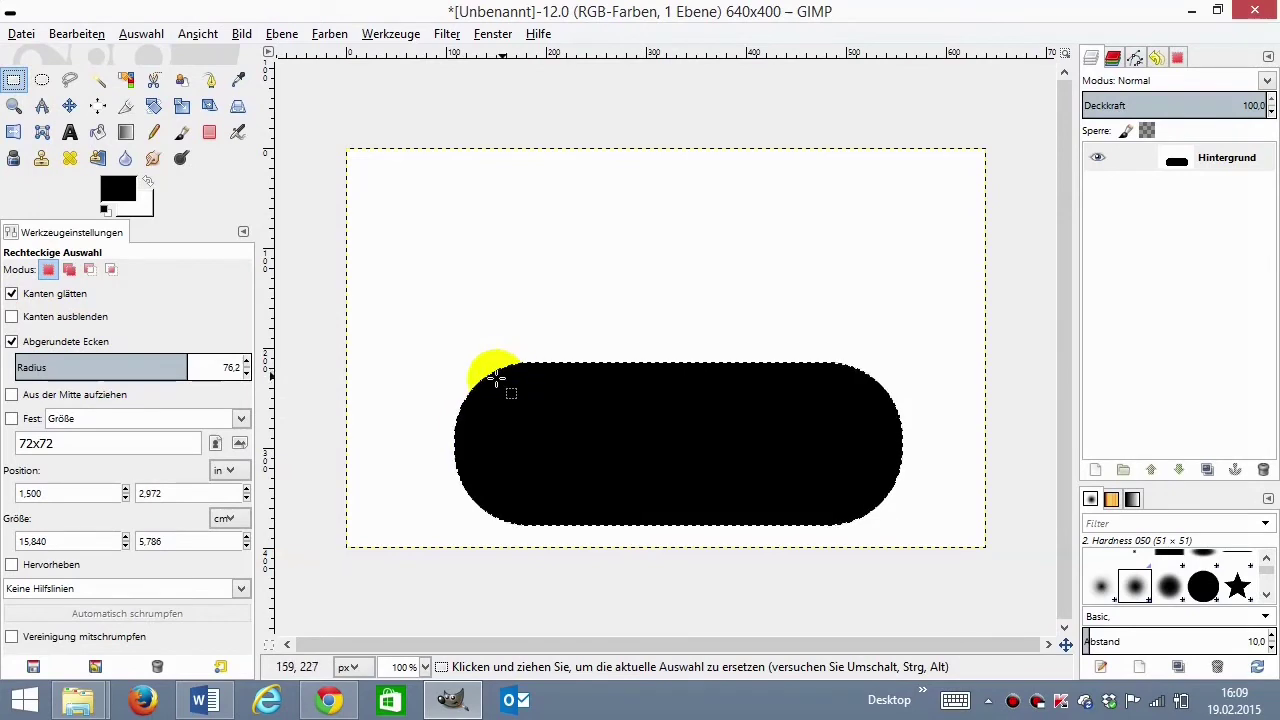
- With antialiasing off, select a small rounded shape left of the capsule and fill it black
{"action": "left_click", "coordinate": [14, 300]}
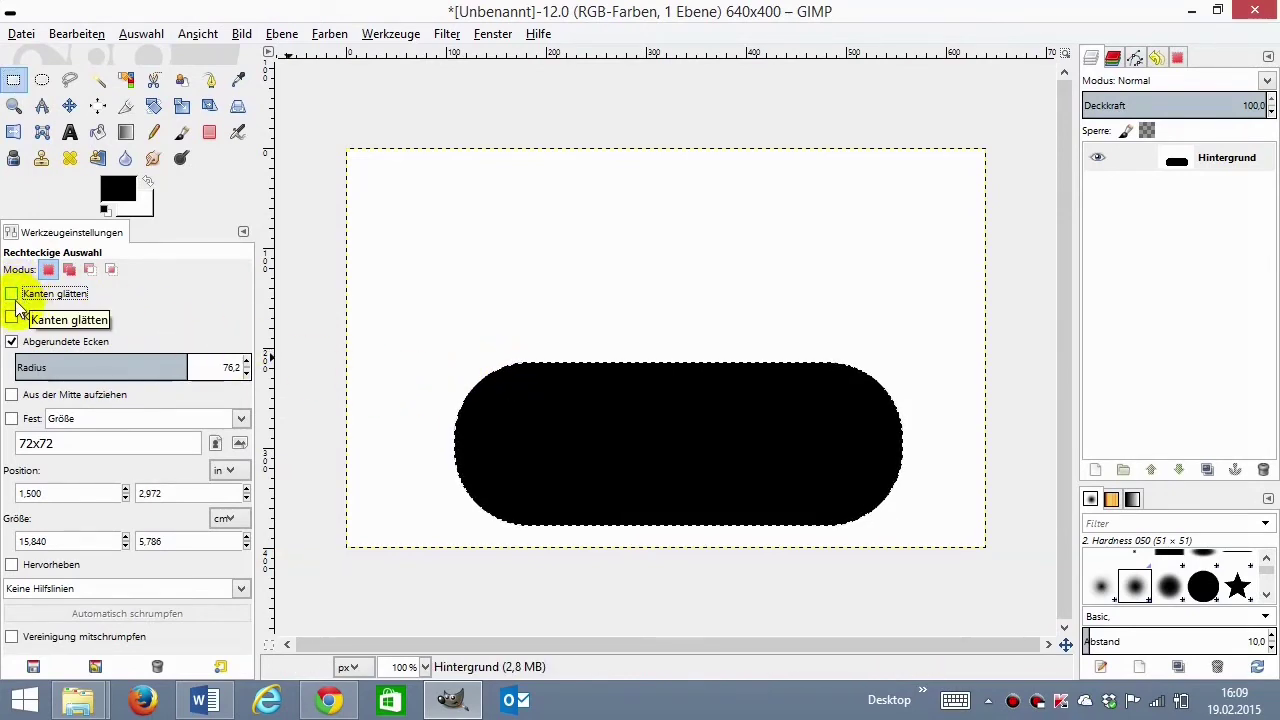
{"action": "mouse_move", "coordinate": [397, 373]}
{"action": "left_mouse_down"}
{"action": "mouse_move", "coordinate": [505, 442]}
{"action": "mouse_move", "coordinate": [480, 471]}
{"action": "left_mouse_up"}
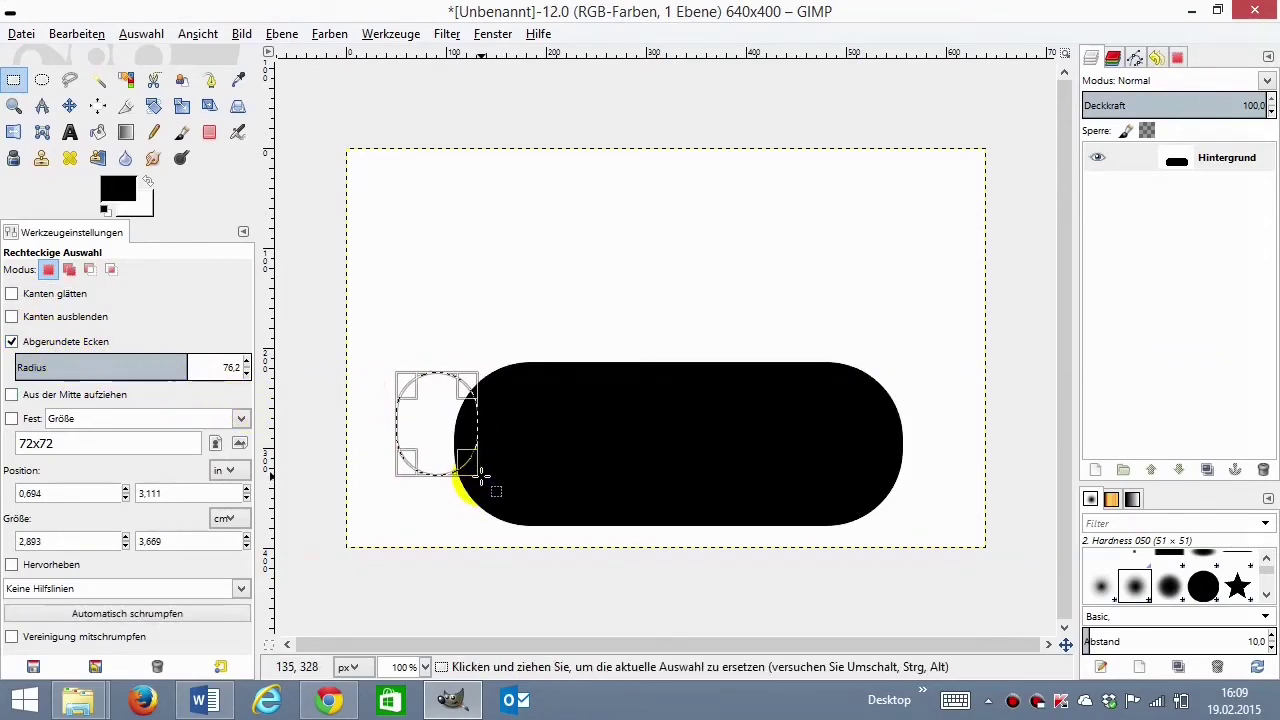
{"action": "left_click", "coordinate": [97, 135]}
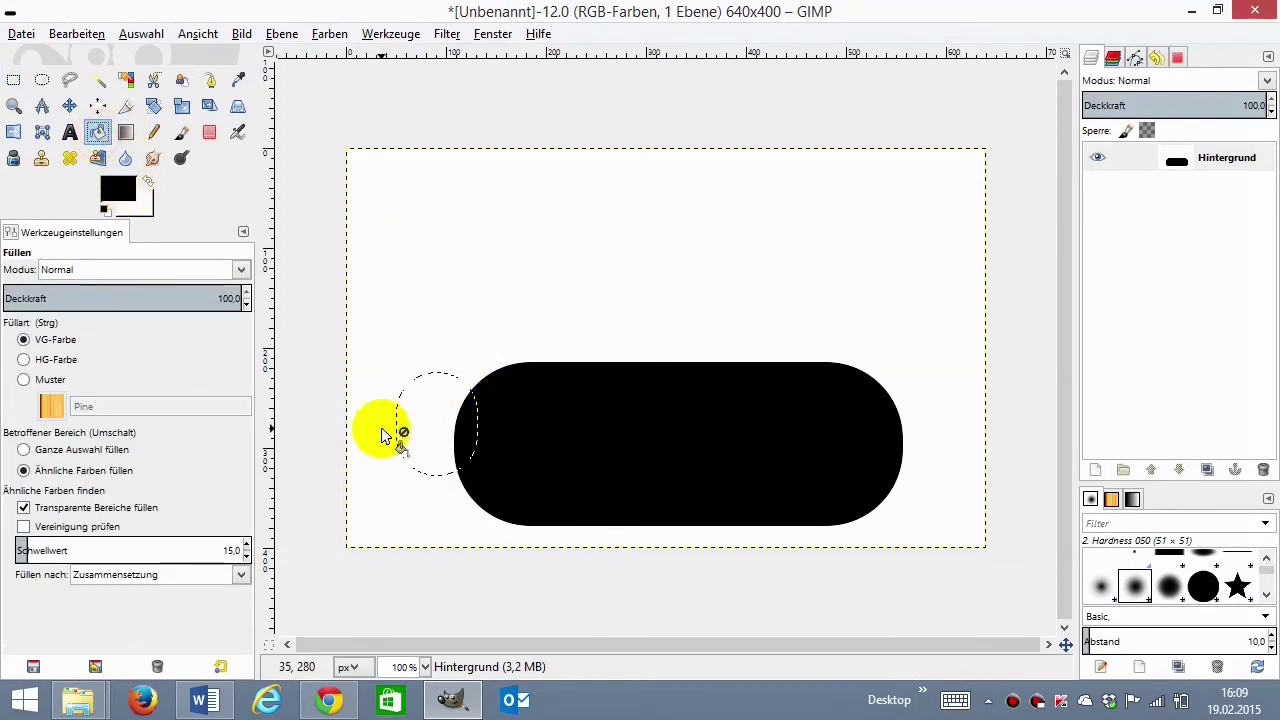
{"action": "left_click", "coordinate": [428, 416]}
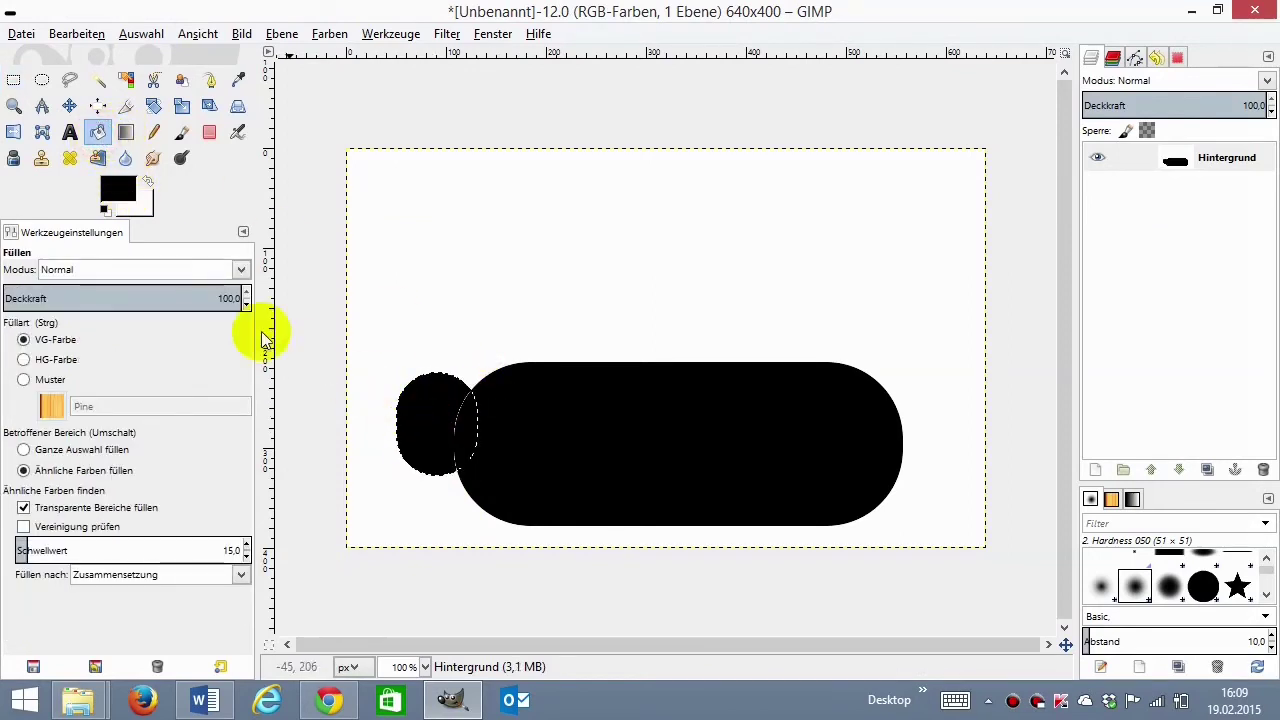
{"action": "left_click", "coordinate": [14, 106]}
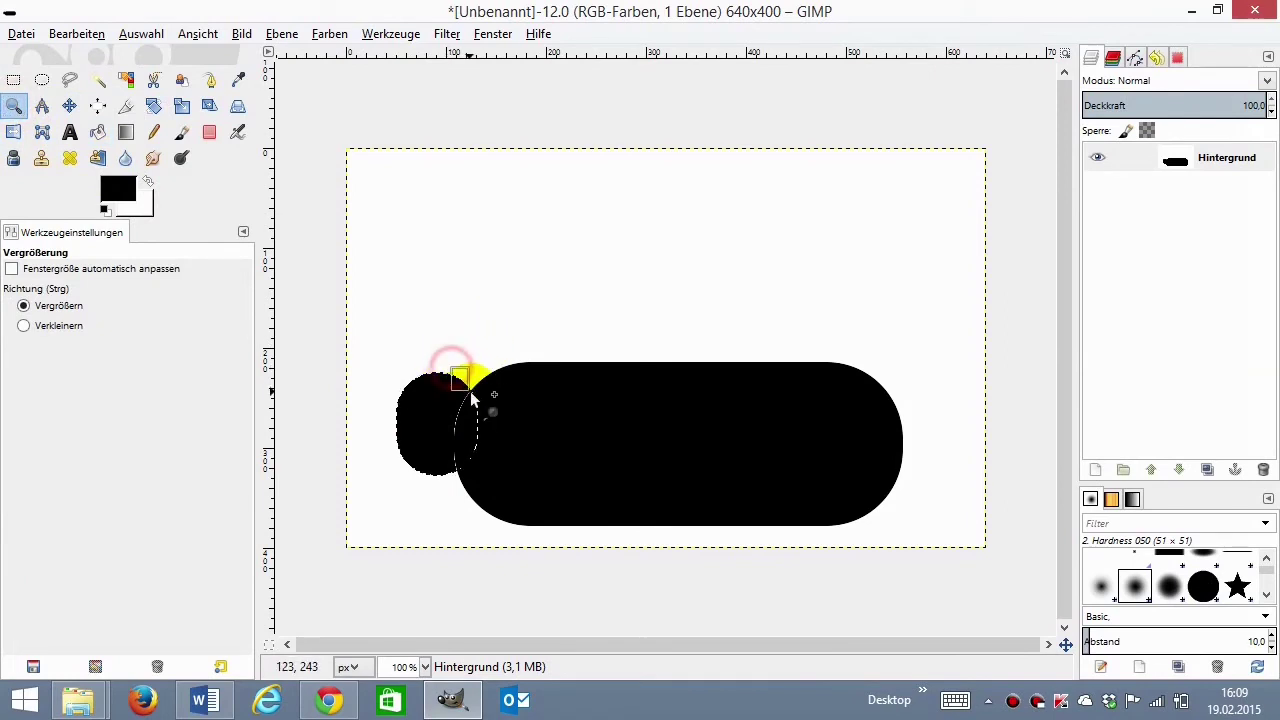
{"action": "left_click_drag", "start_coordinate": [495, 401], "coordinate": [496, 401]}
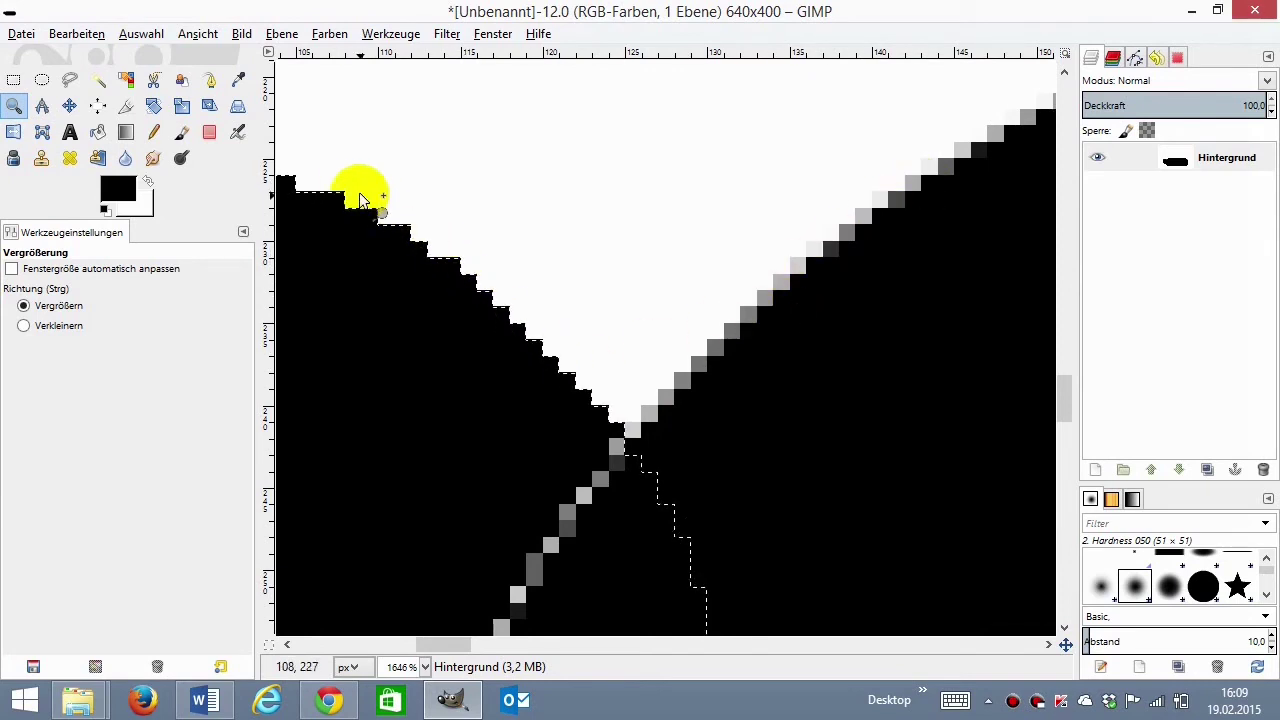
{"action": "left_click", "coordinate": [559, 426]}
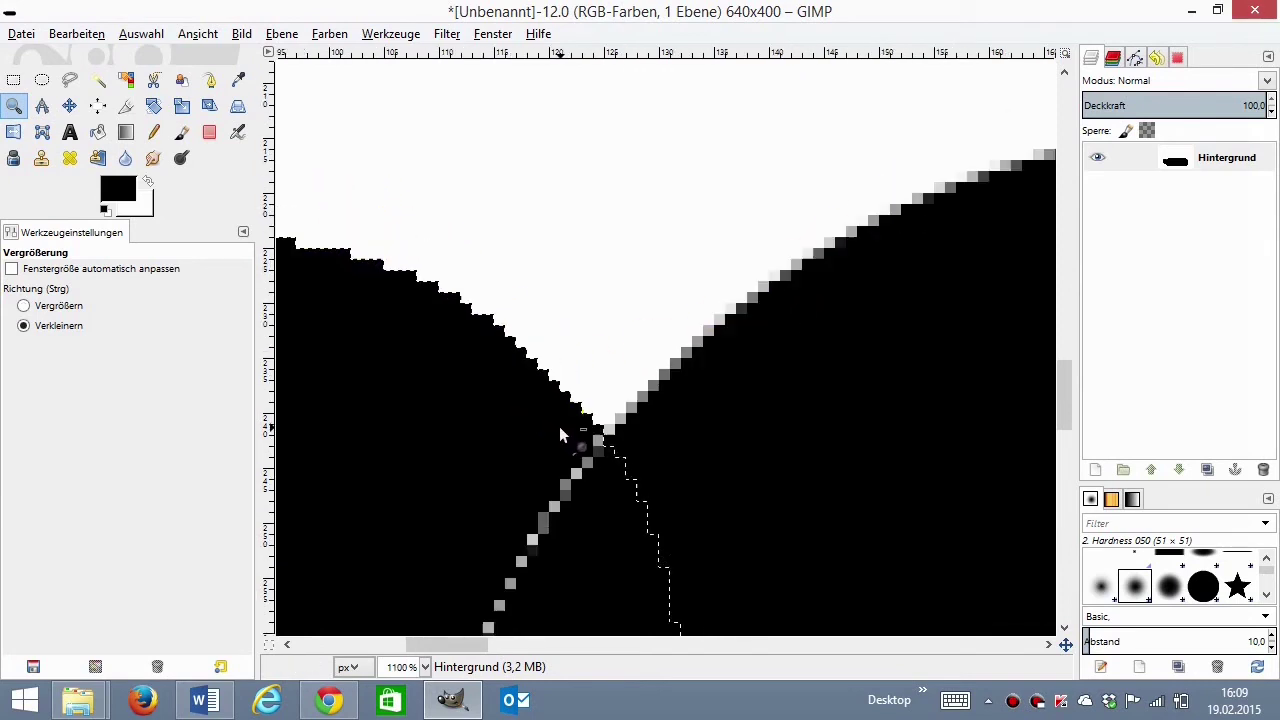
{"action": "left_click", "coordinate": [559, 426], "text": "ctrl"}
{"action": "left_click", "coordinate": [559, 426], "text": "ctrl"}
{"action": "left_click", "coordinate": [559, 426], "text": "ctrl"}
{"action": "left_click", "coordinate": [559, 426]}
{"action": "left_click", "coordinate": [559, 426]}
{"action": "left_click", "coordinate": [559, 426]}
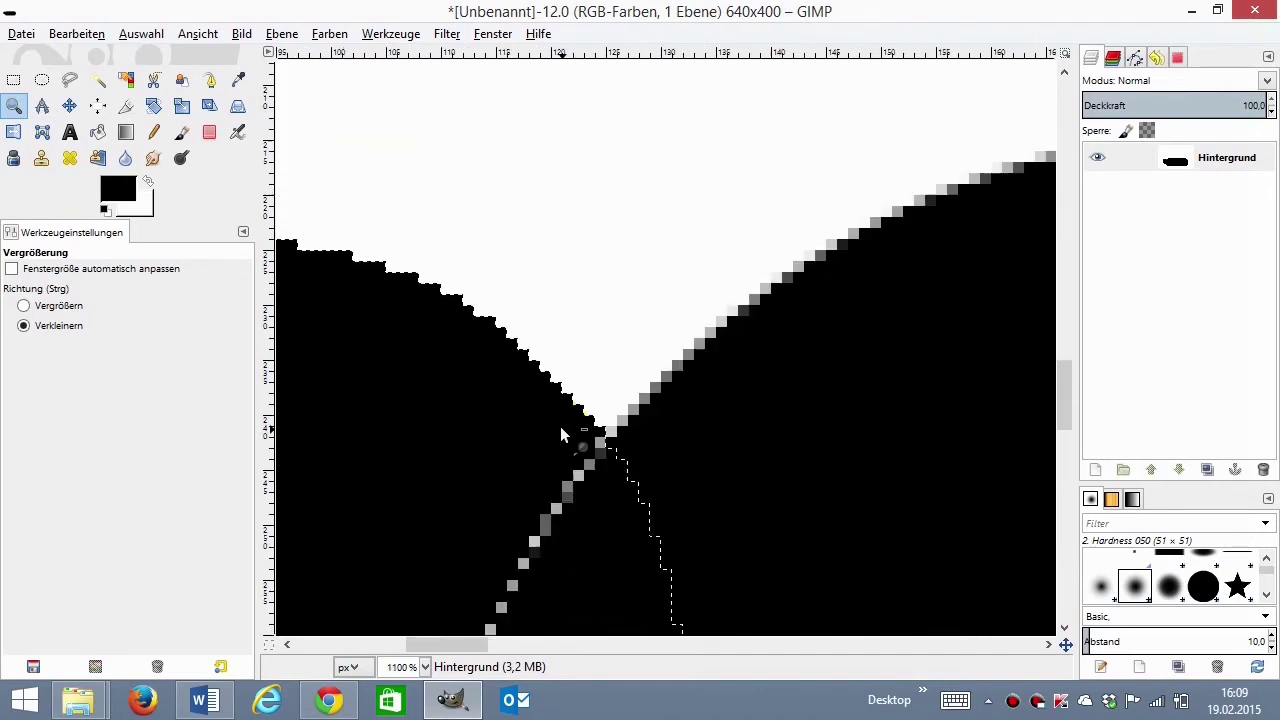
{"action": "left_click", "coordinate": [560, 426]}
{"action": "left_click", "coordinate": [560, 426]}
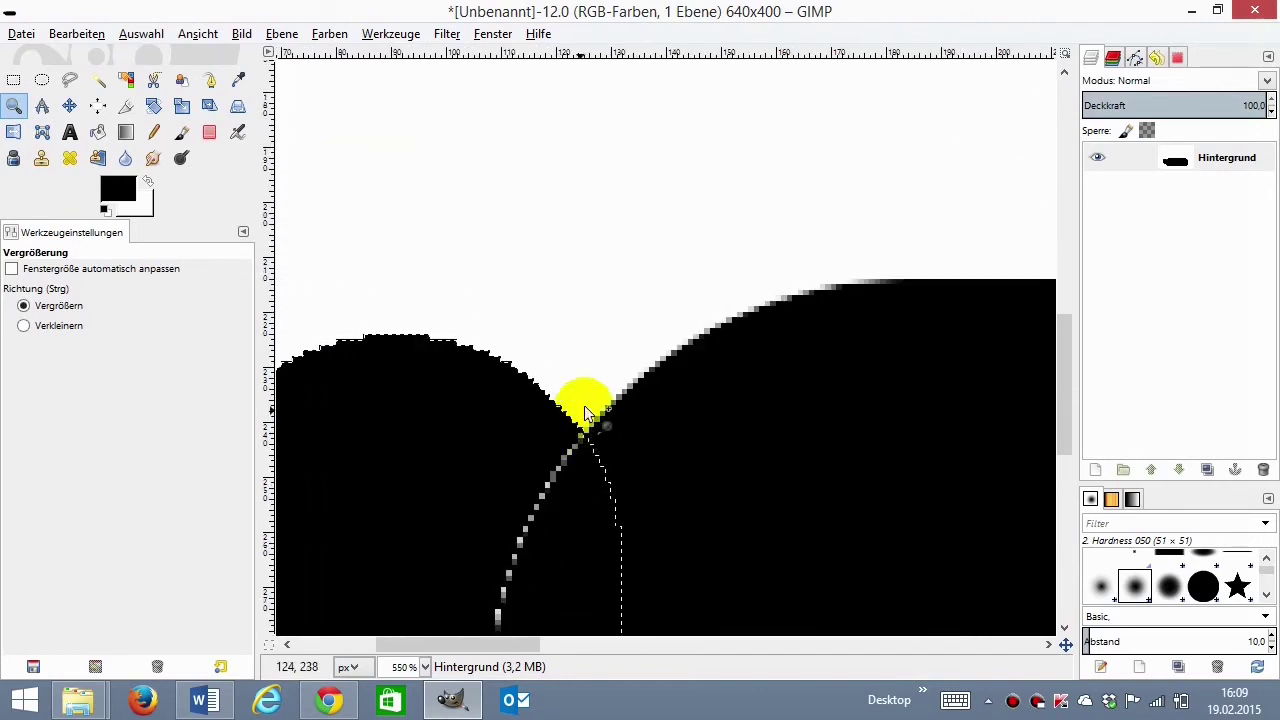
{"action": "left_click", "coordinate": [808, 316]}
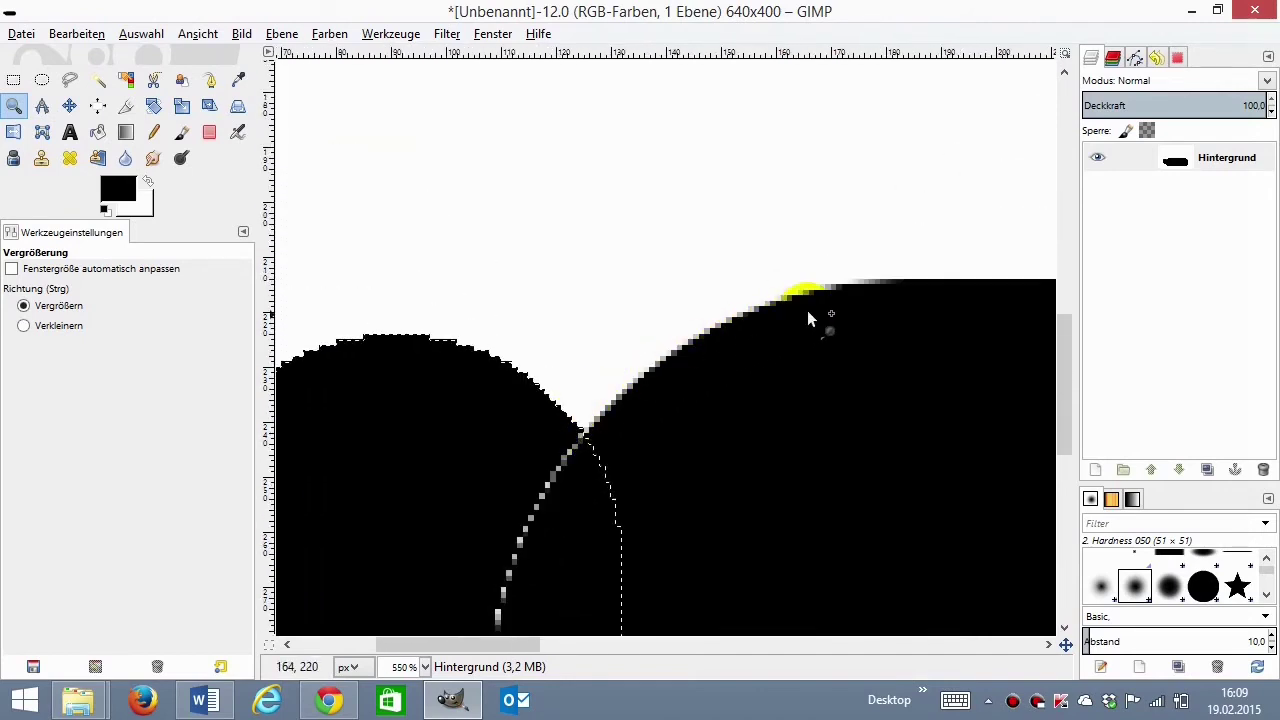
{"action": "left_click", "coordinate": [589, 431], "text": "ctrl"}
{"action": "left_click", "coordinate": [591, 429], "text": "ctrl"}
{"action": "left_click", "coordinate": [593, 428], "text": "ctrl"}
{"action": "left_click", "coordinate": [595, 428], "text": "ctrl"}
{"action": "left_click", "coordinate": [595, 428], "text": "ctrl"}
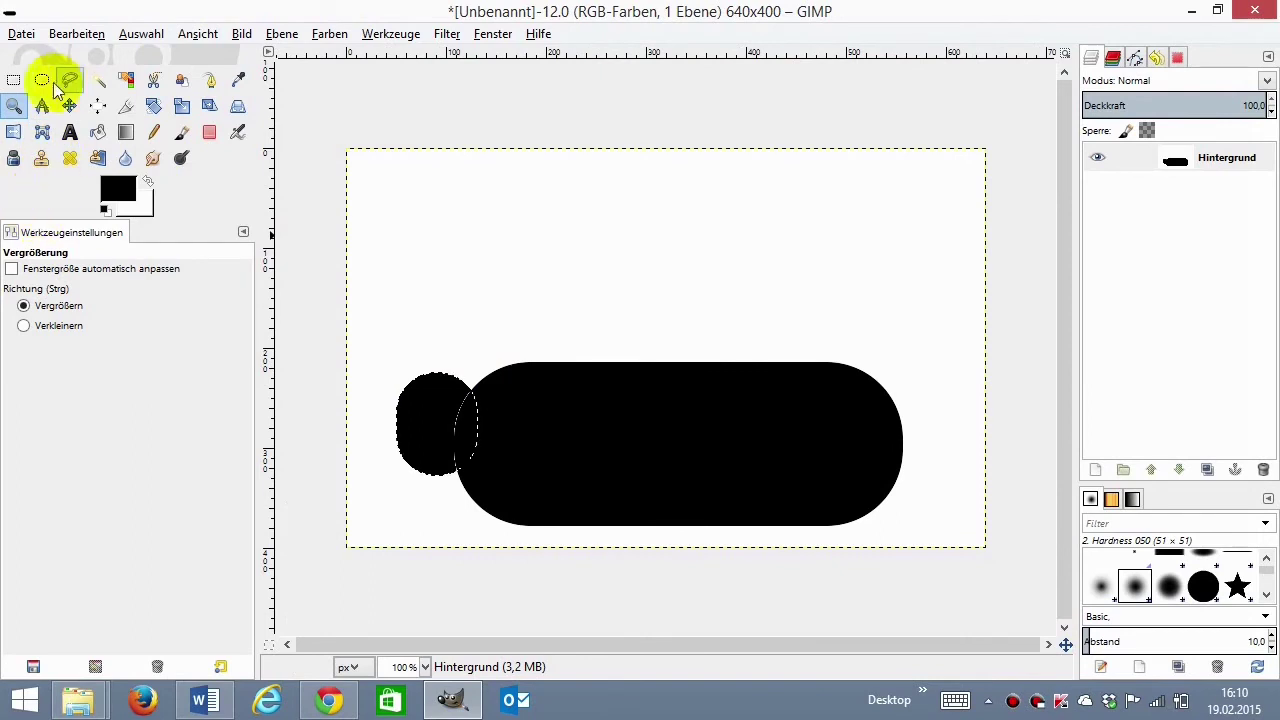
- Turn off rounded corners, fix the size at 72×72, and place a square selection above the capsule
{"action": "left_click", "coordinate": [13, 79]}
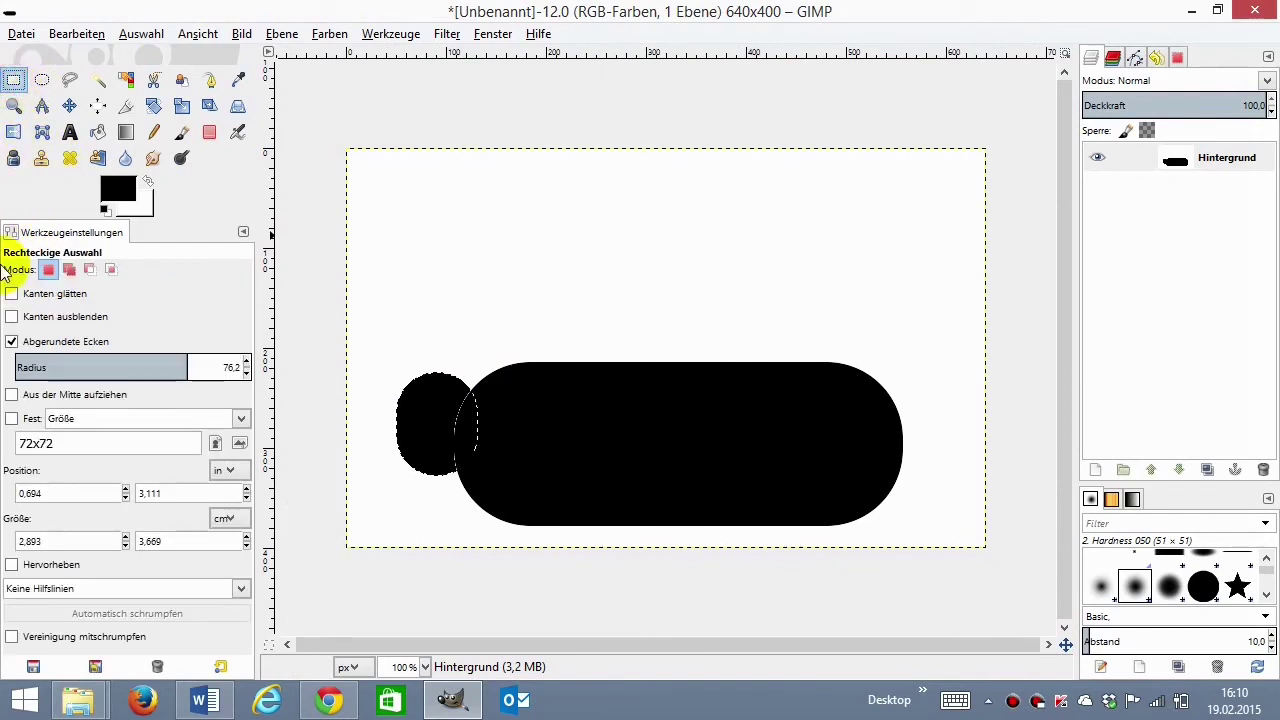
{"action": "left_click", "coordinate": [12, 342]}
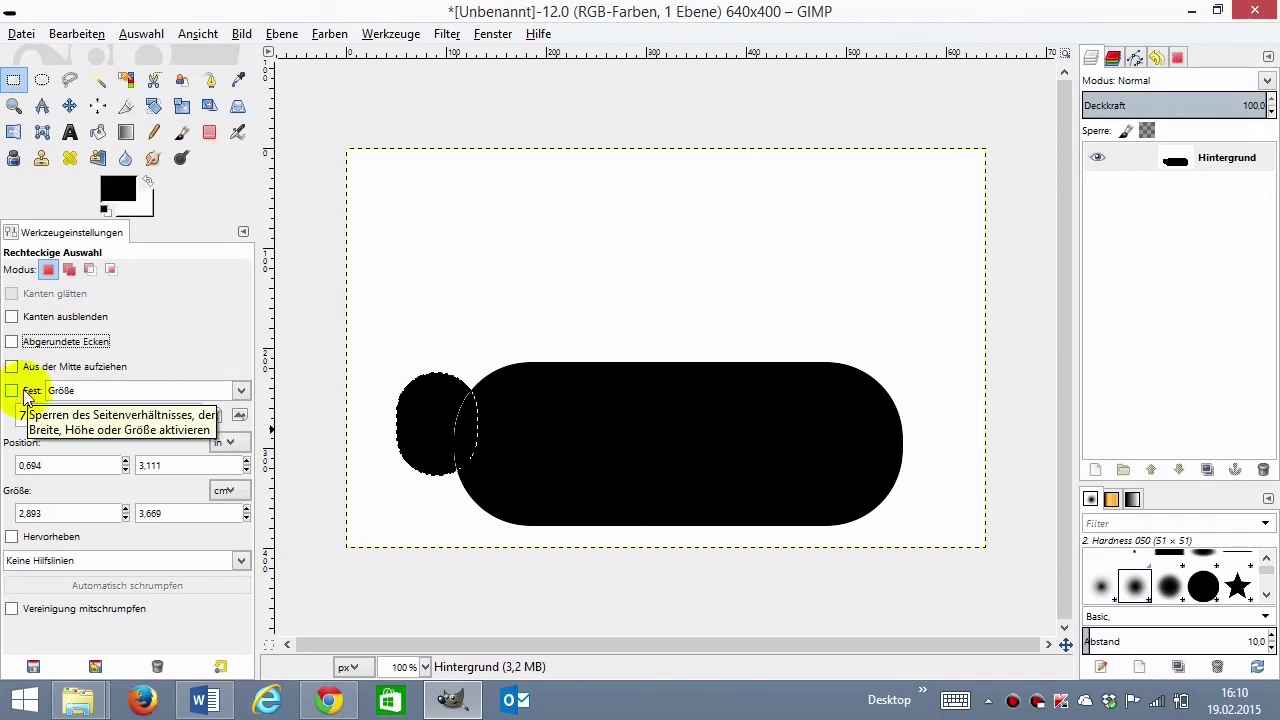
{"action": "left_click", "coordinate": [11, 392]}
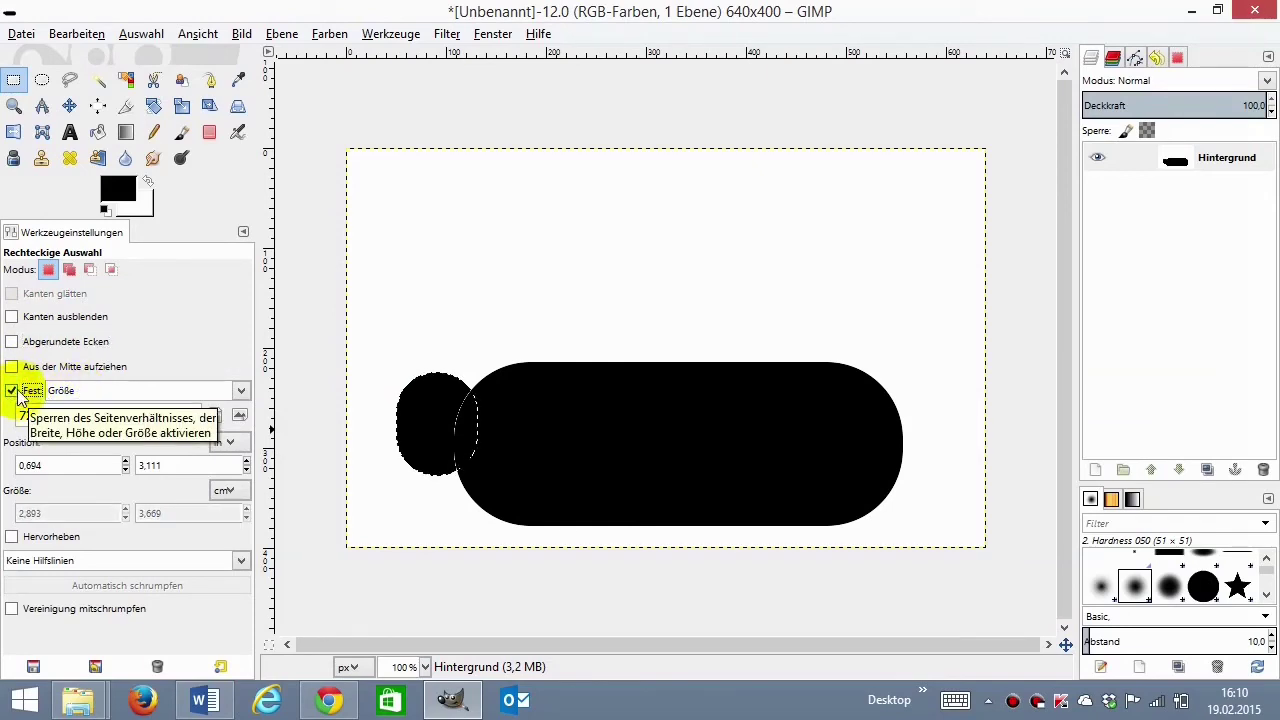
{"action": "left_click", "coordinate": [241, 390]}
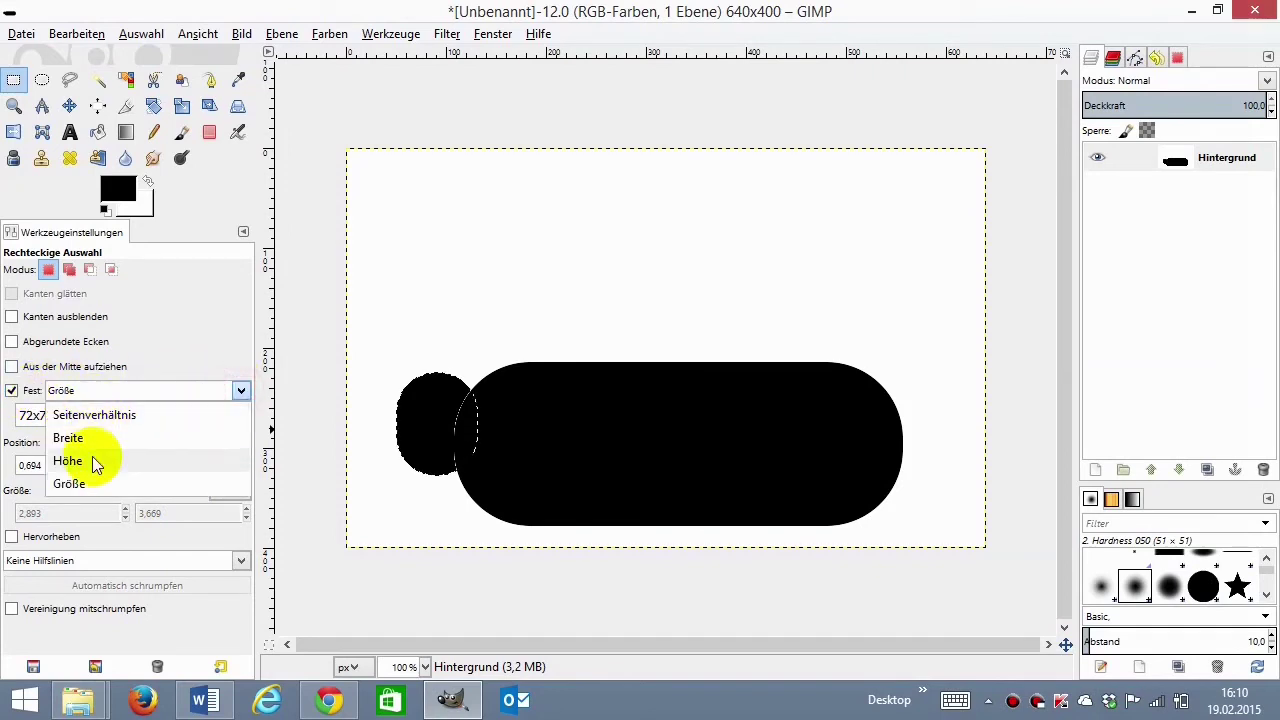
{"action": "left_click", "coordinate": [70, 483]}
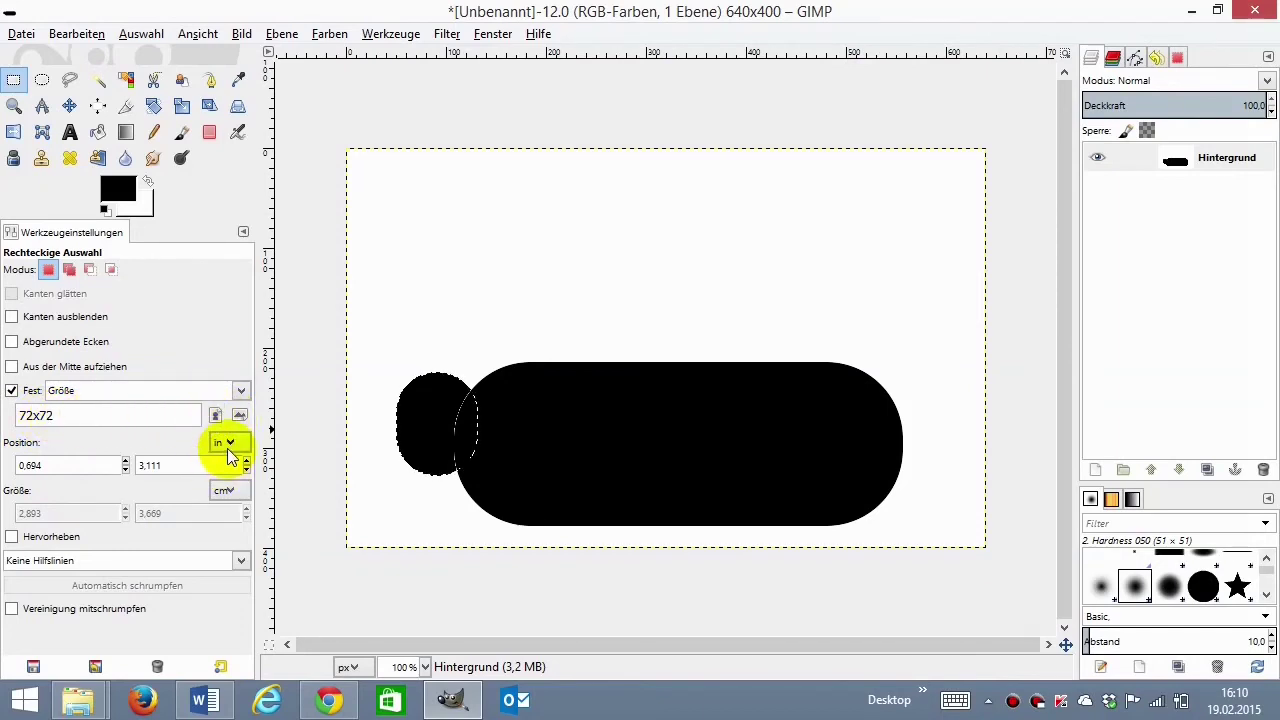
{"action": "mouse_move", "coordinate": [600, 203]}
{"action": "left_mouse_down"}
{"action": "mouse_move", "coordinate": [695, 266]}
{"action": "mouse_move", "coordinate": [551, 241]}
{"action": "left_mouse_up"}
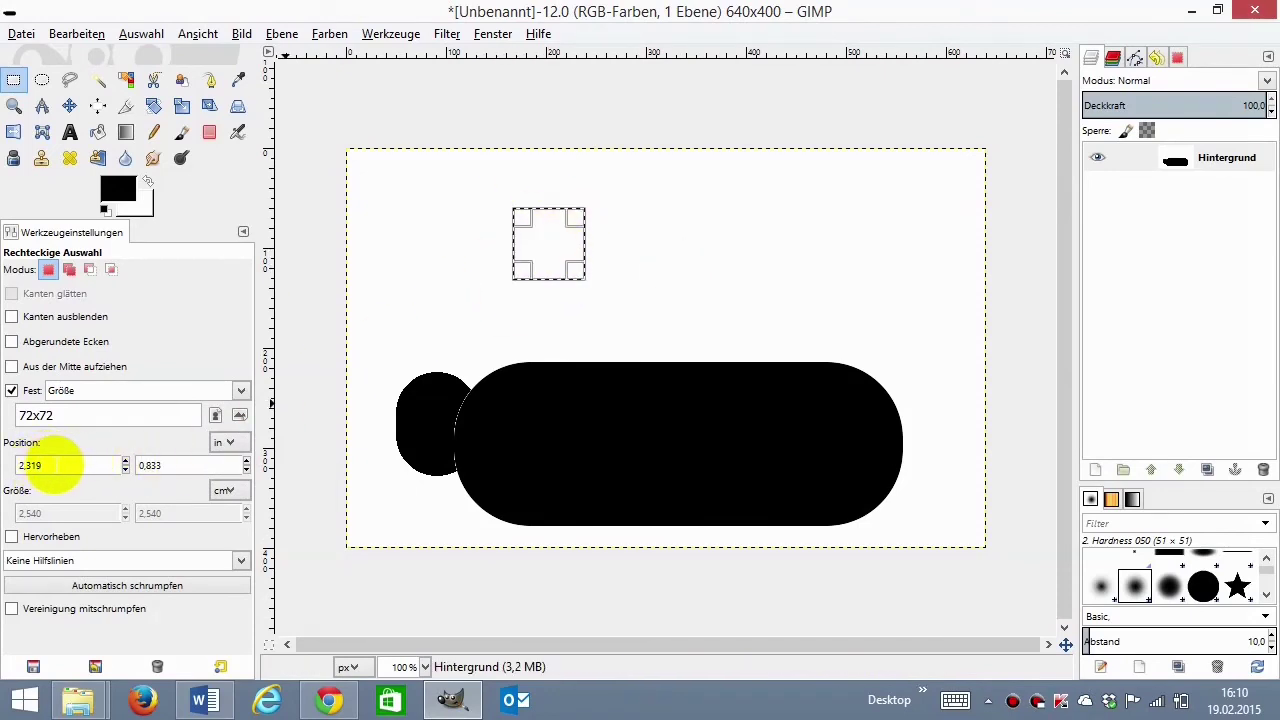
- Undo the last selection change and step the square's X position to 1.319 inches
{"action": "key", "text": "ctrl+z"}
{"action": "key", "text": "ctrl+z"}
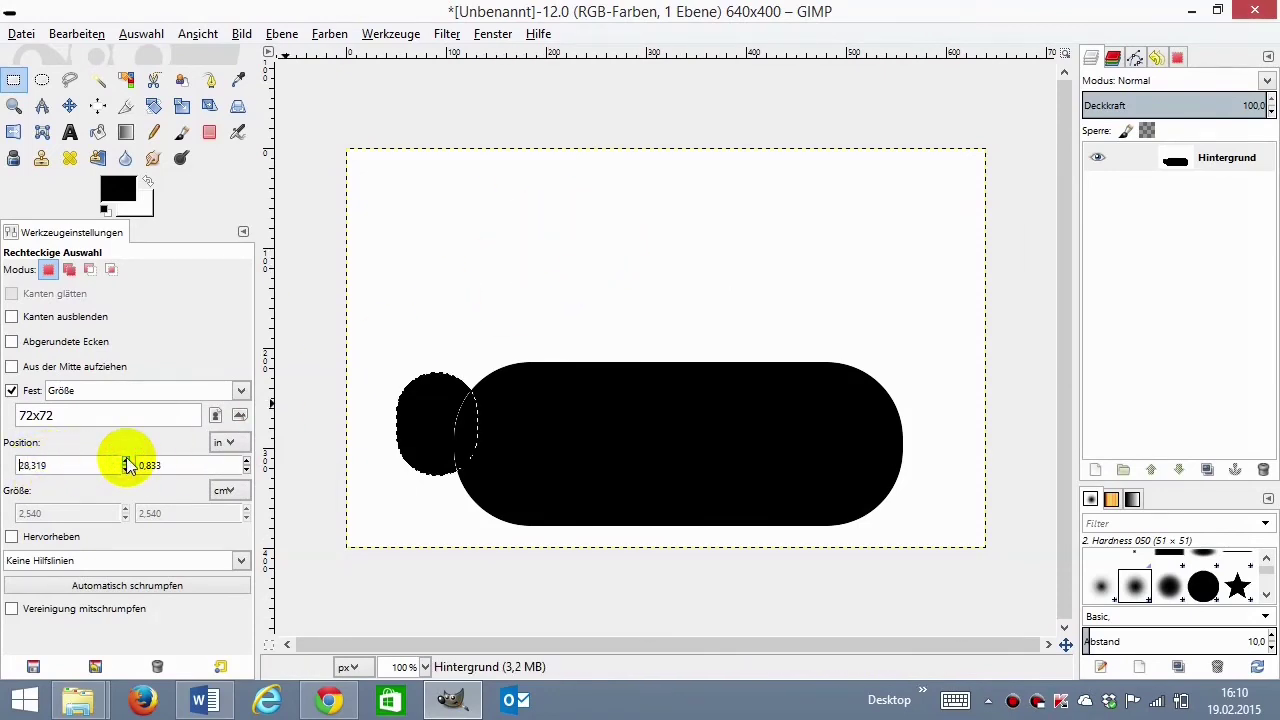
{"action": "left_click", "coordinate": [125, 469]}
{"action": "left_click", "coordinate": [126, 462]}
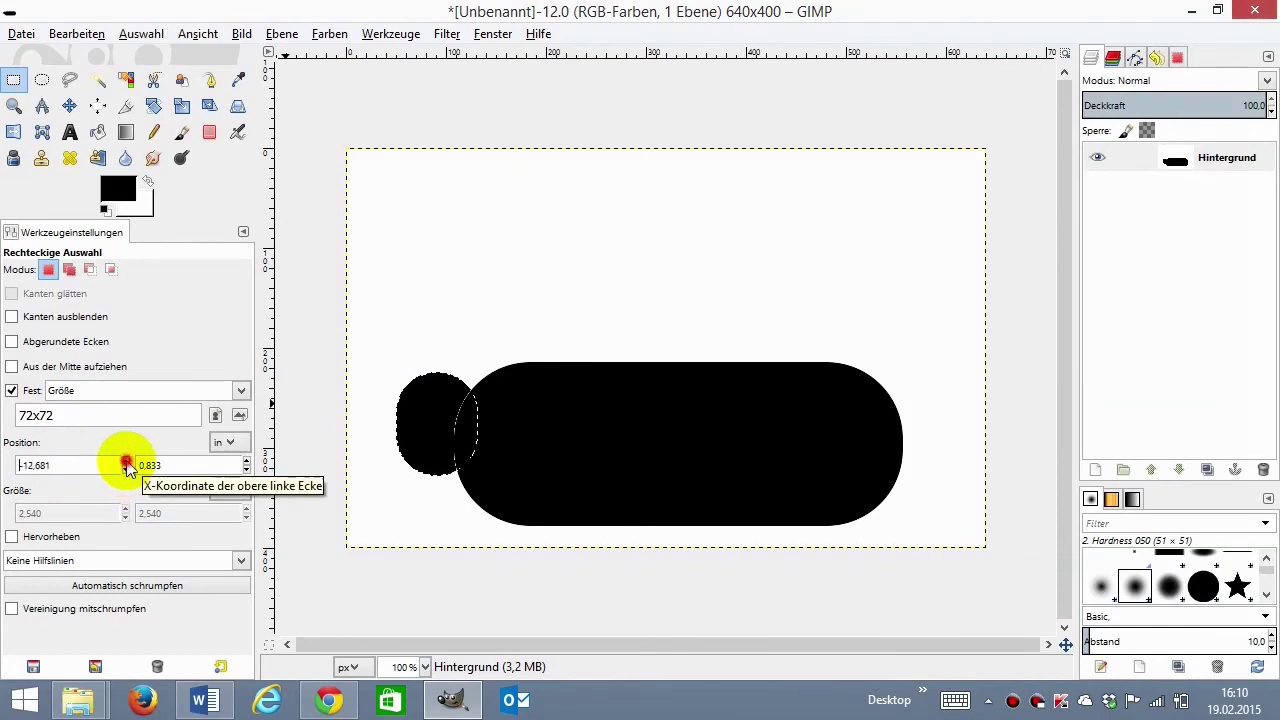
{"action": "left_click", "coordinate": [126, 469]}
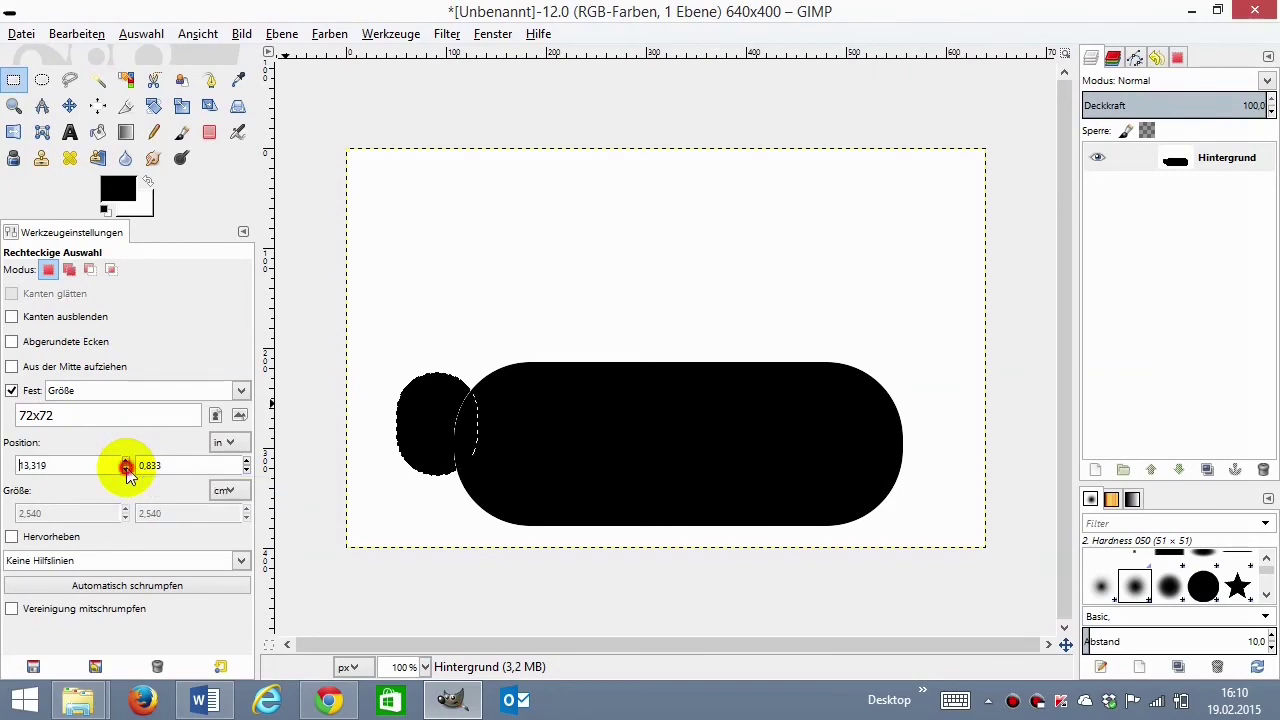
{"action": "left_click", "coordinate": [126, 469]}
{"action": "left_click", "coordinate": [126, 469]}
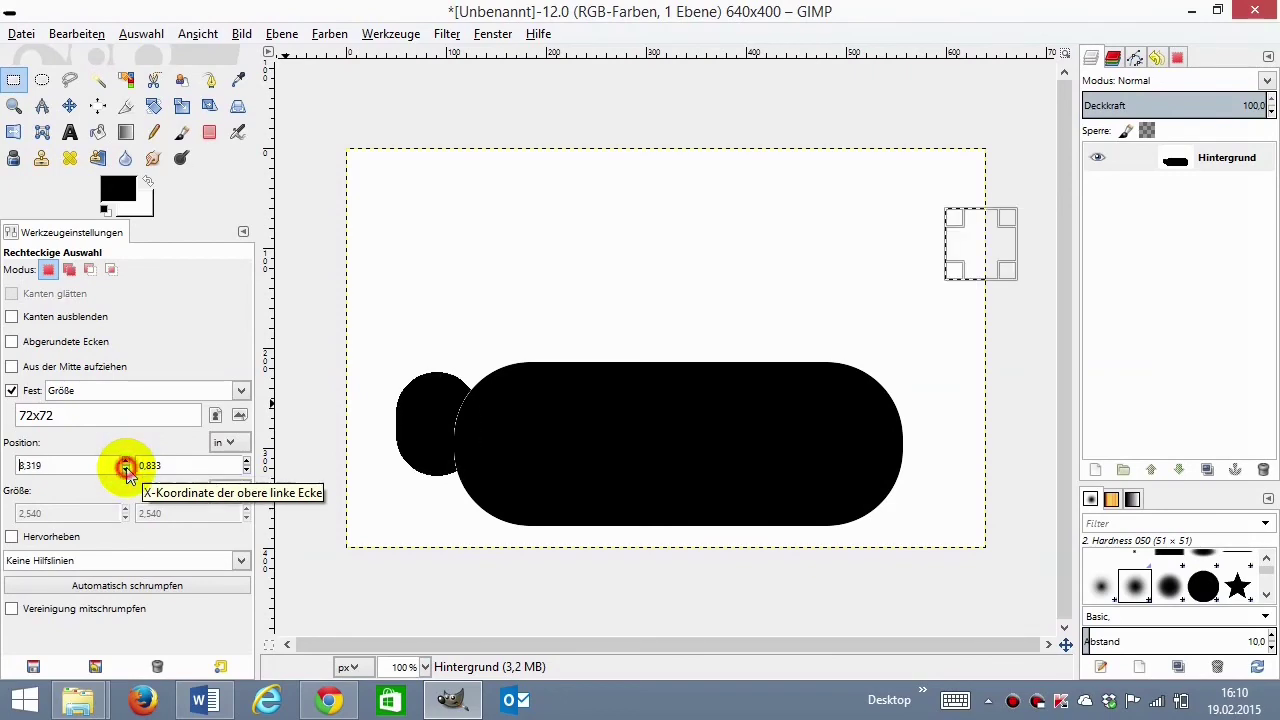
{"action": "left_click", "coordinate": [126, 469]}
{"action": "left_click", "coordinate": [126, 469]}
{"action": "left_click", "coordinate": [126, 469]}
{"action": "left_click", "coordinate": [126, 469]}
{"action": "left_click", "coordinate": [126, 469]}
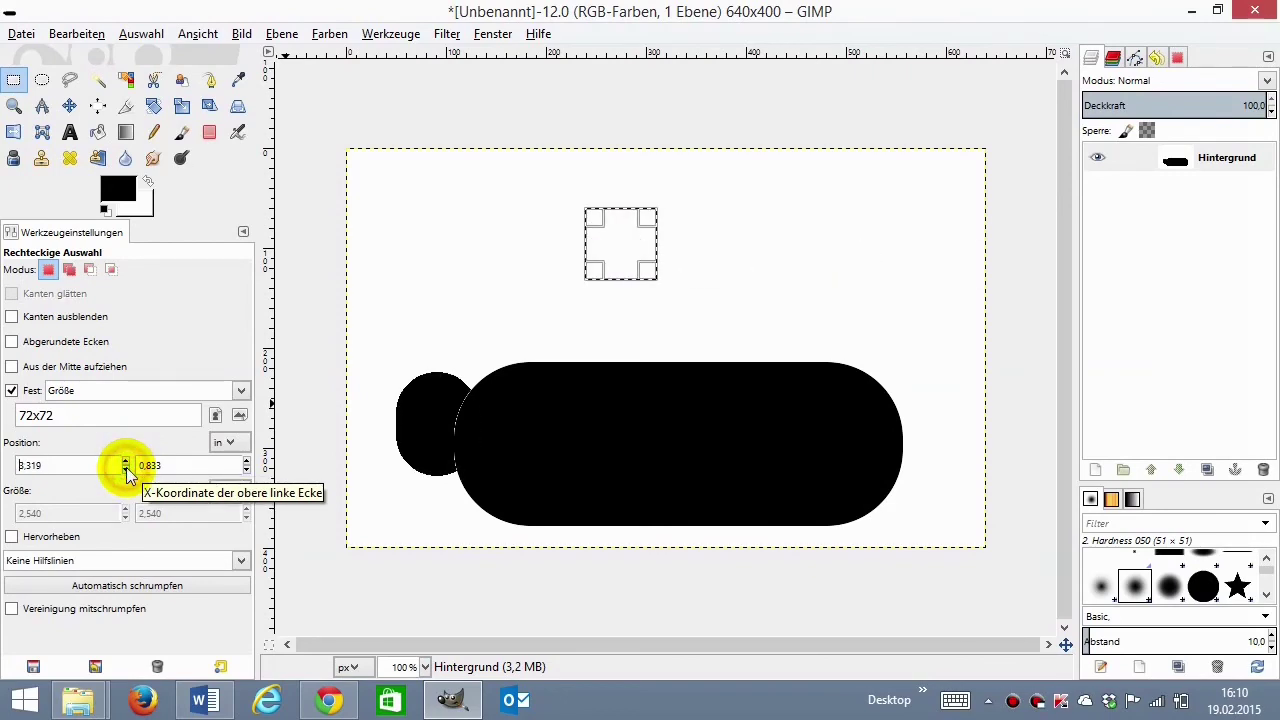
{"action": "left_click", "coordinate": [126, 469]}
{"action": "left_click", "coordinate": [126, 469]}
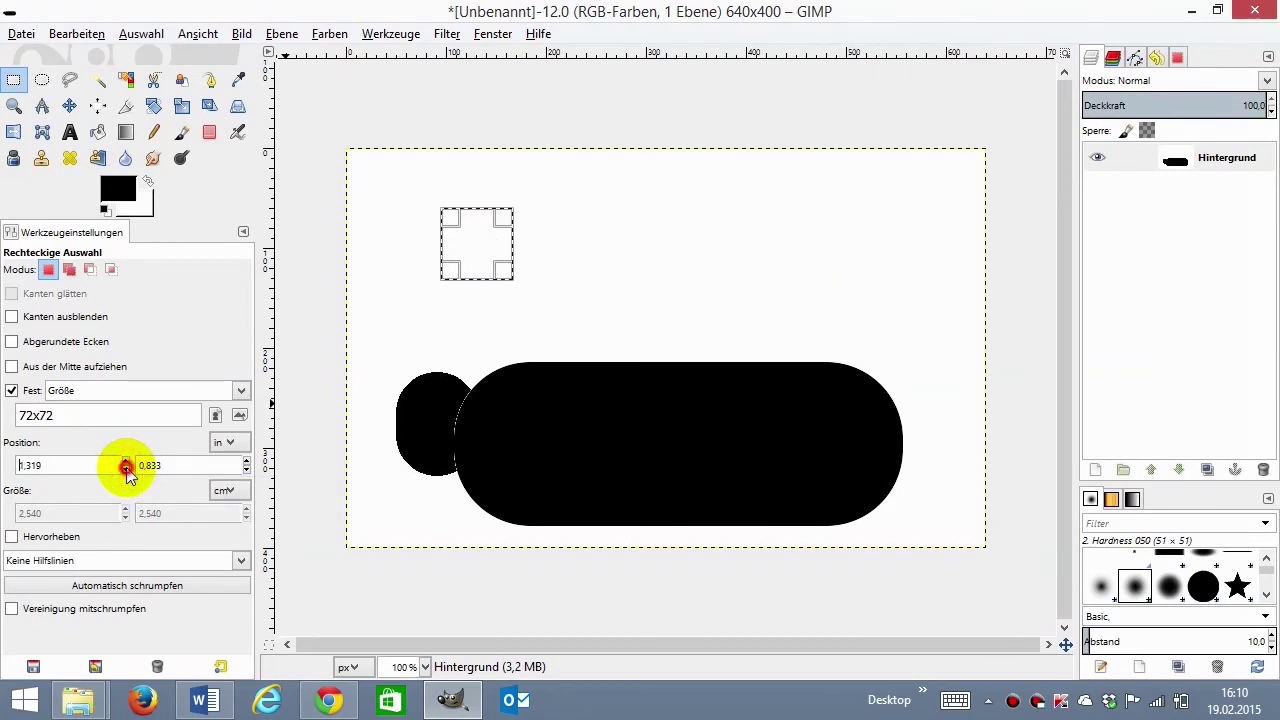
- Step the 72×72 selection's Y position down toward 4.833 inches
{"action": "left_click", "coordinate": [246, 461]}
{"action": "left_click", "coordinate": [246, 461]}
{"action": "left_click", "coordinate": [246, 461]}
{"action": "left_click", "coordinate": [246, 461]}
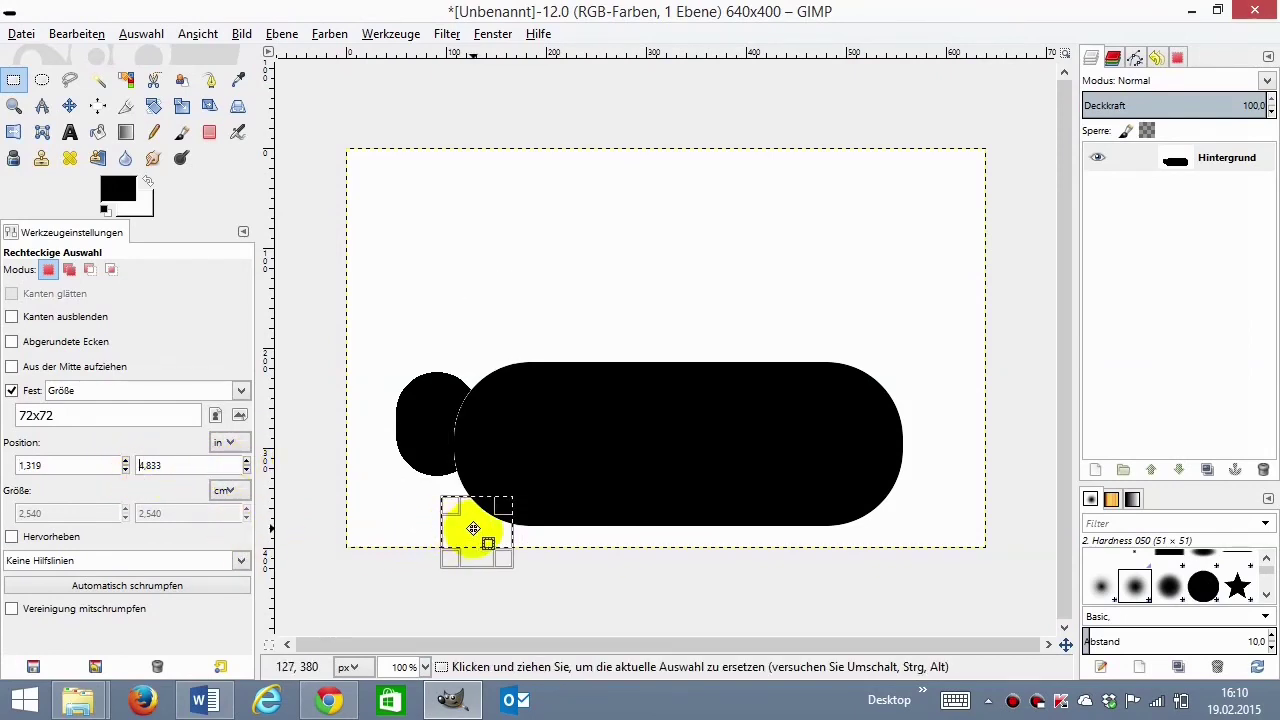
- Drag the 72×72 square to the top-left corner (0.042 × 0.000 in) and commit it, leaving units unchanged
{"action": "mouse_move", "coordinate": [473, 528]}
{"action": "left_mouse_down"}
{"action": "mouse_move", "coordinate": [374, 507]}
{"action": "mouse_move", "coordinate": [405, 461]}
{"action": "mouse_move", "coordinate": [387, 181]}
{"action": "left_mouse_up"}
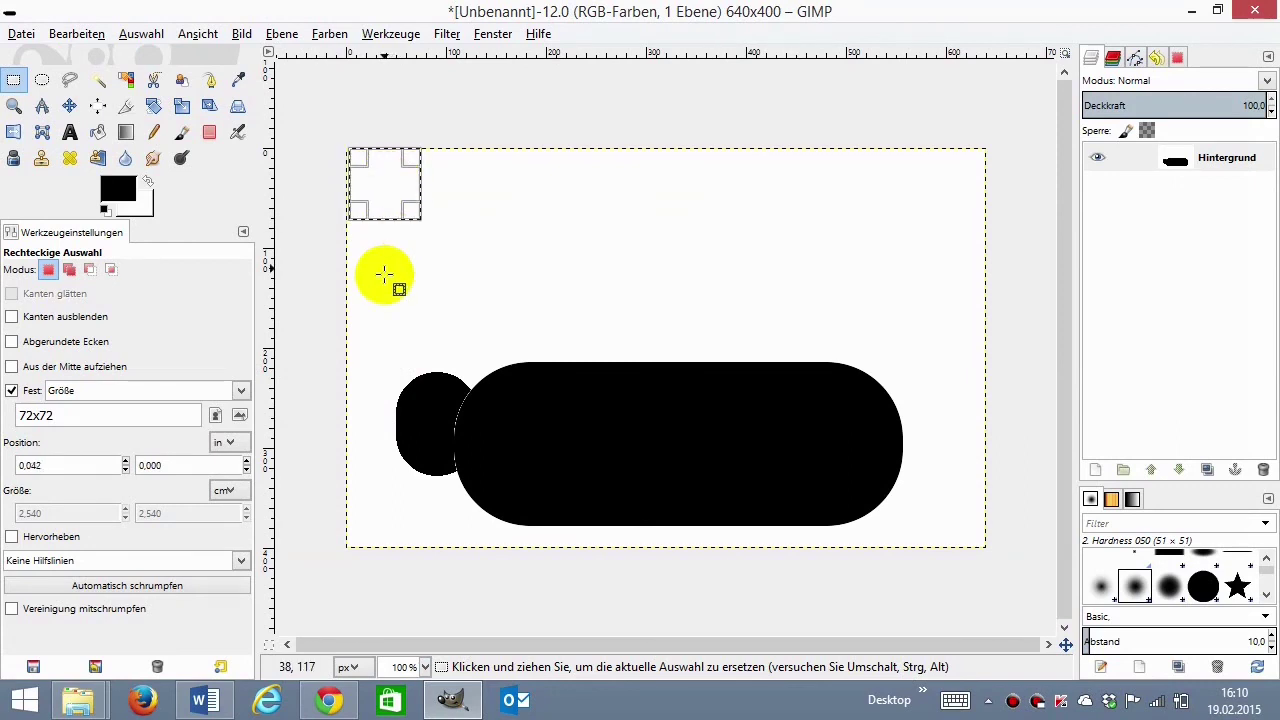
{"action": "left_click", "coordinate": [381, 165]}
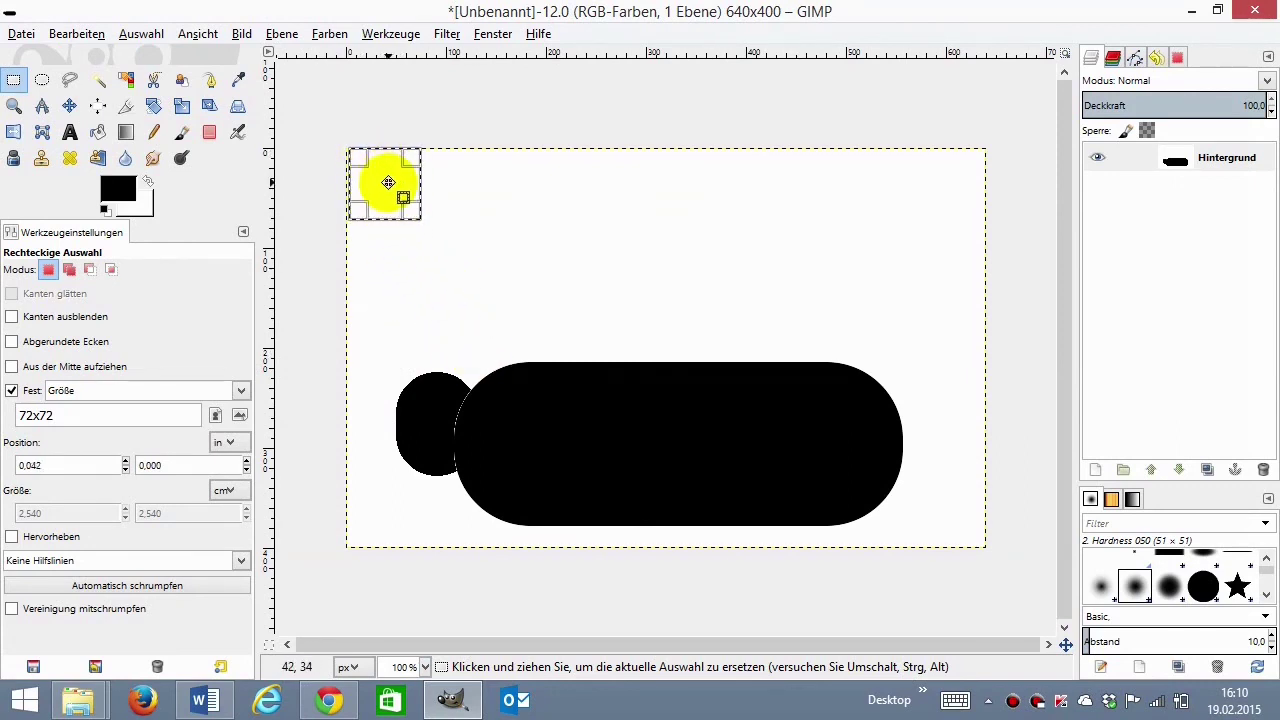
{"action": "left_click", "coordinate": [229, 493]}
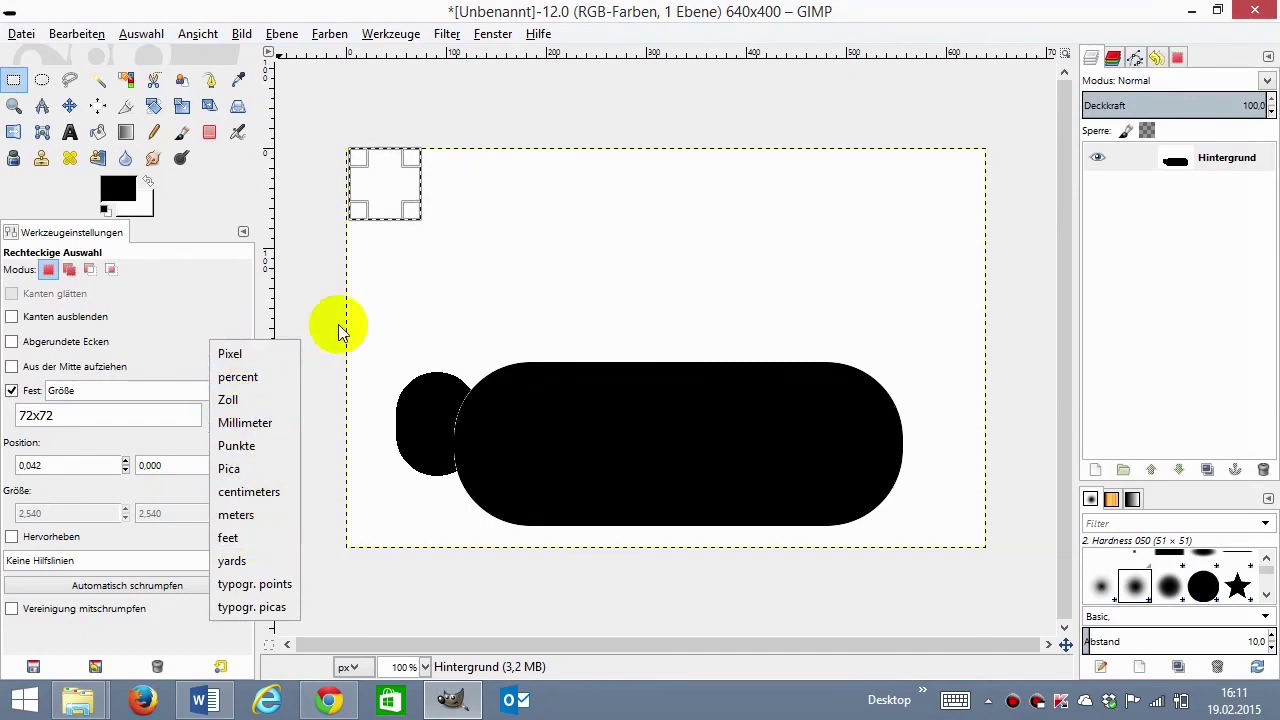
{"action": "left_click", "coordinate": [382, 189]}
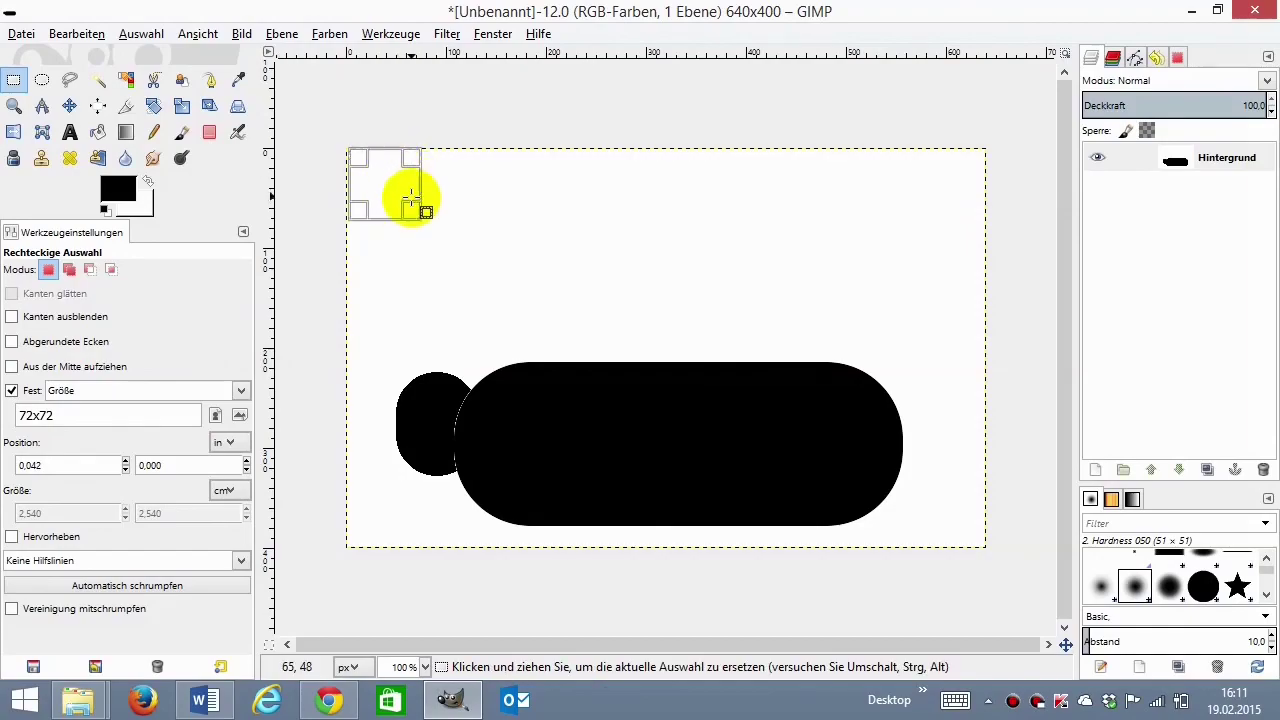